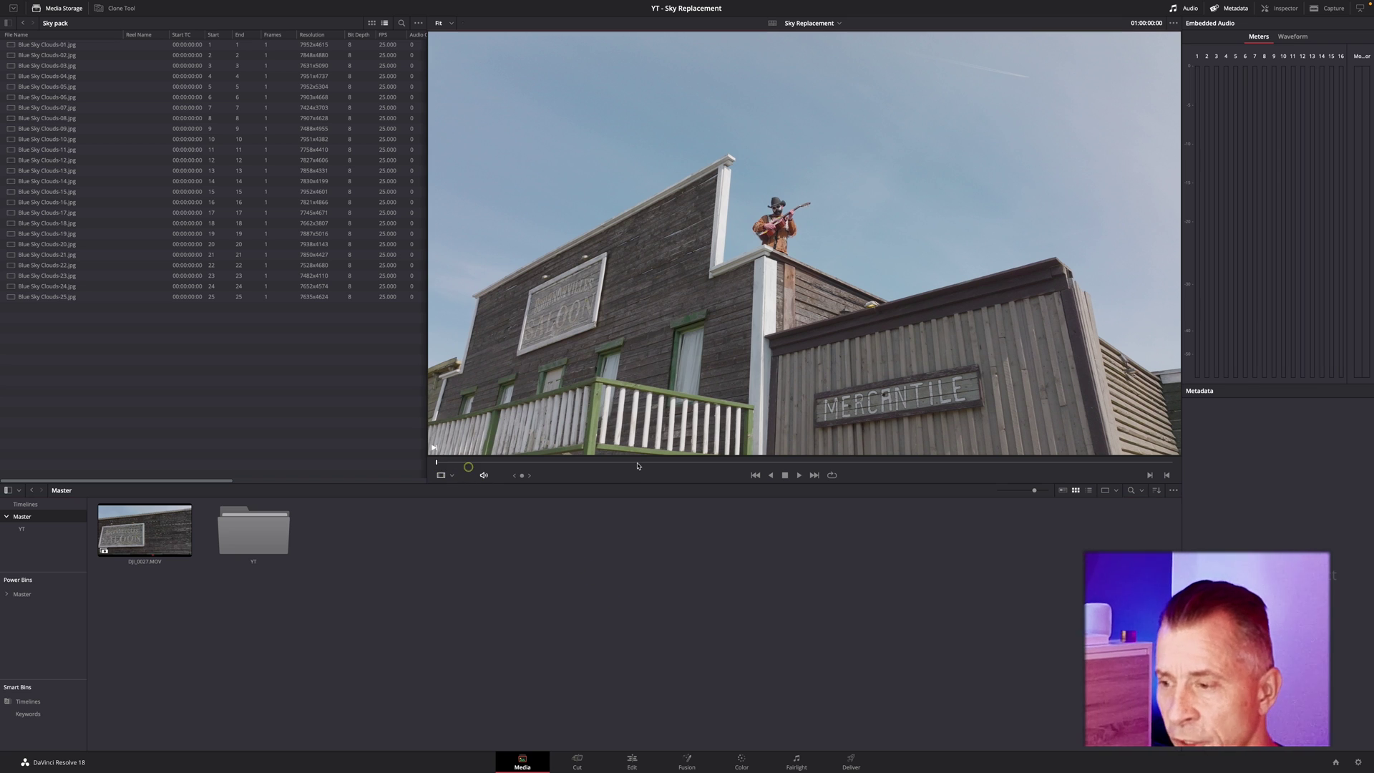
- Preview sky photos 10, 12, 06 and 07, then add Blue Sky Clouds-07.jpg to the media pool
{"action": "left_click", "coordinate": [1073, 461]}
{"action": "left_click_drag", "start_coordinate": [805, 463], "coordinate": [401, 466]}
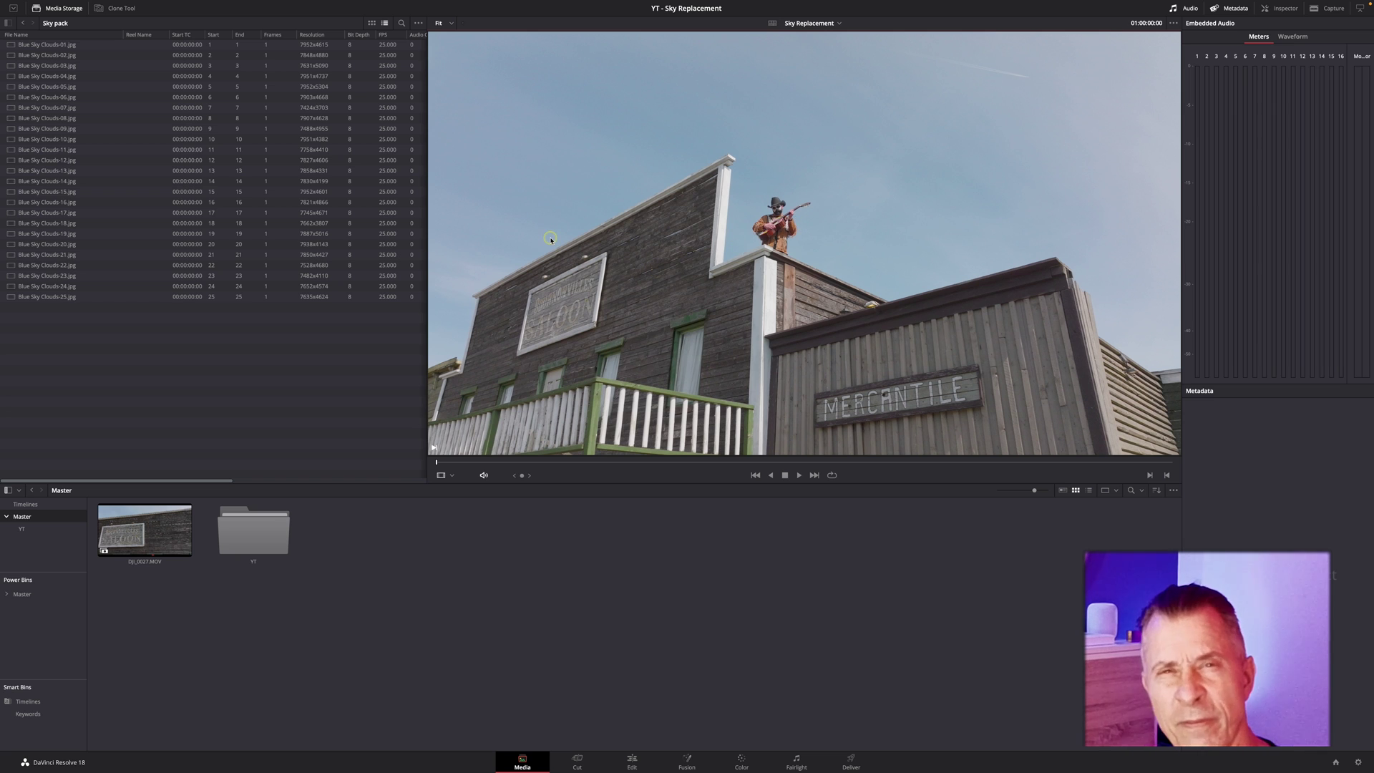
{"action": "left_click", "coordinate": [181, 138]}
{"action": "left_click", "coordinate": [44, 160]}
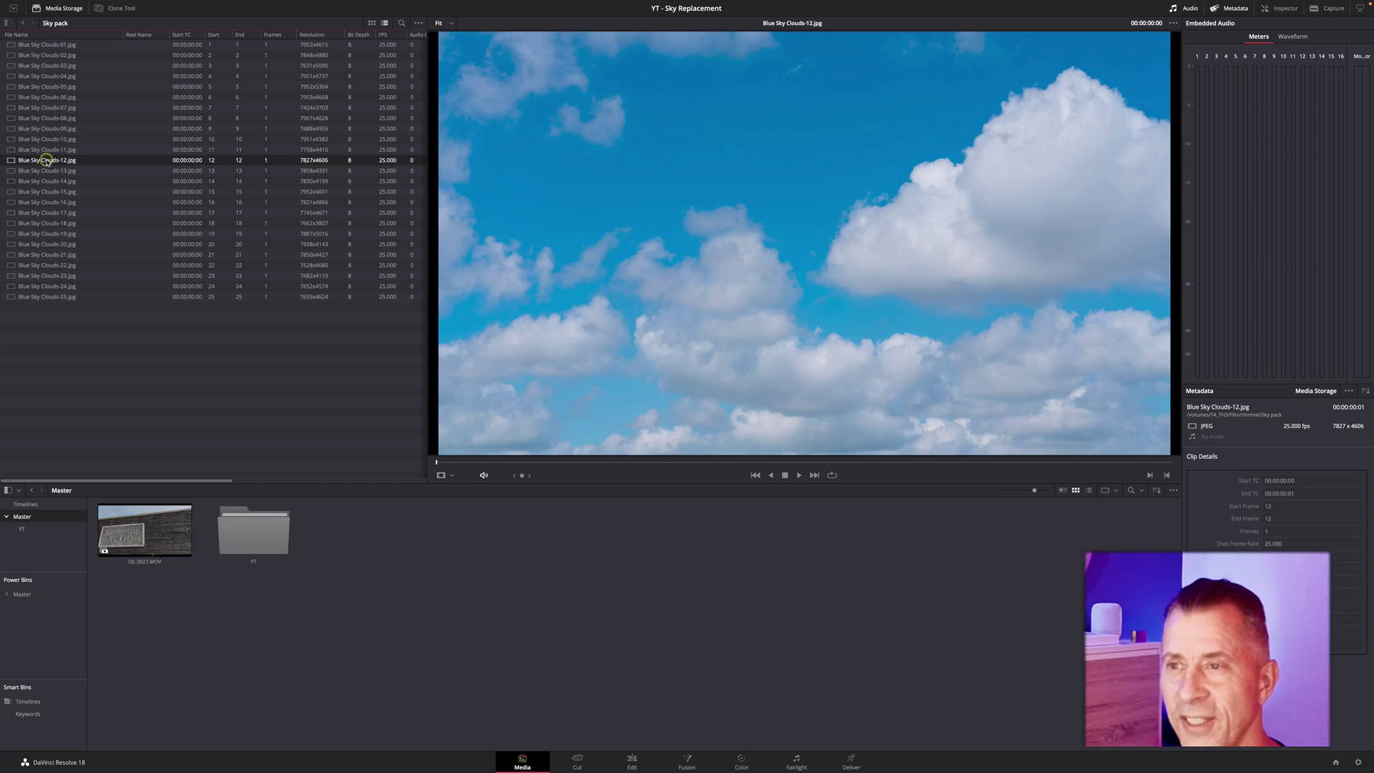
{"action": "left_click", "coordinate": [37, 98]}
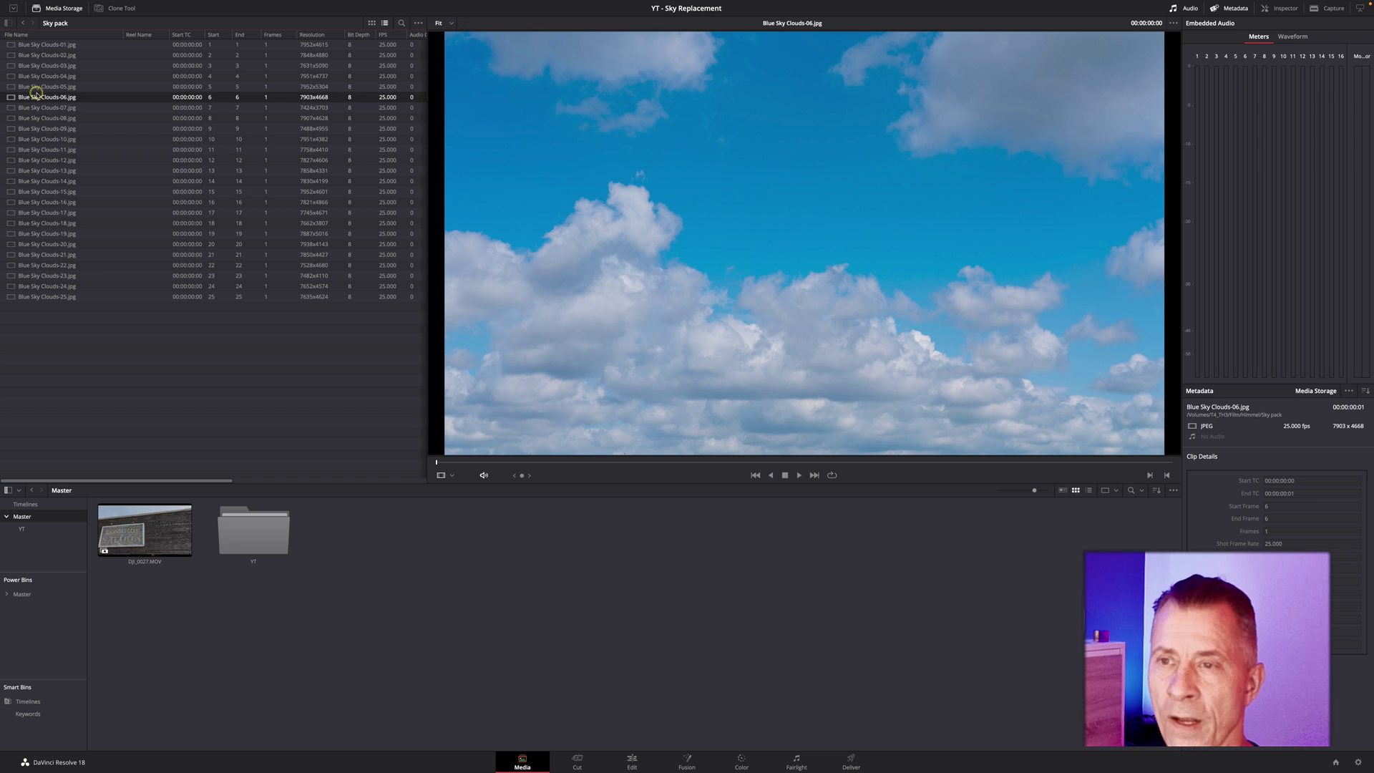
{"action": "left_click", "coordinate": [22, 107]}
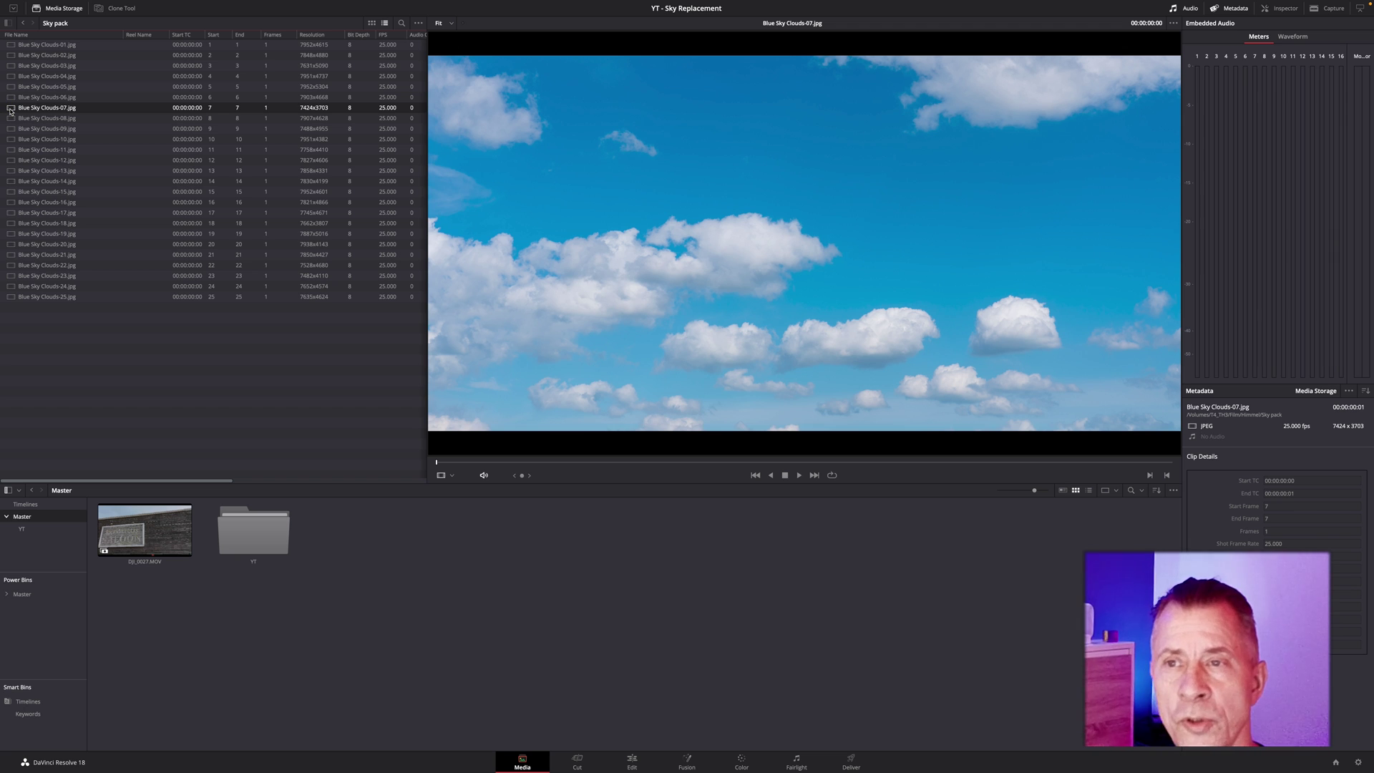
{"action": "right_click", "coordinate": [11, 110]}
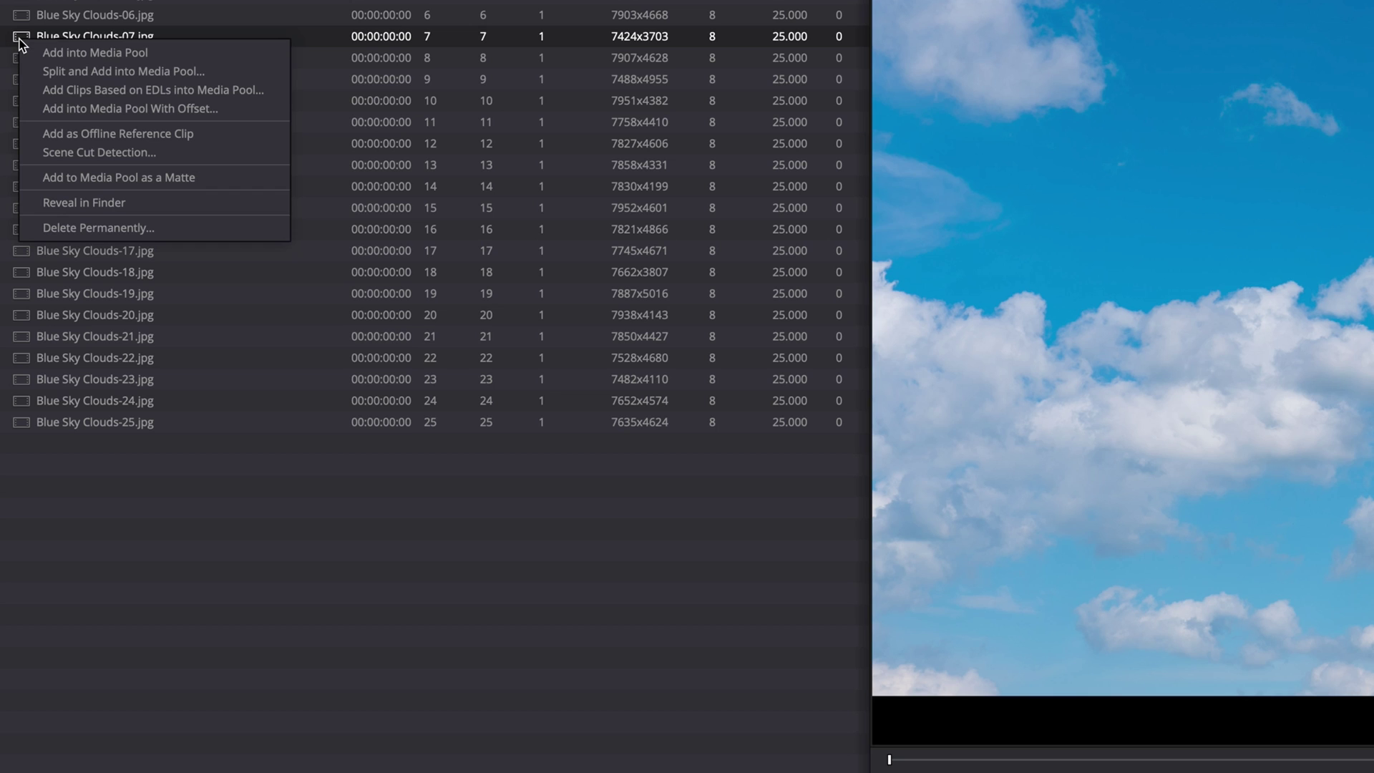
{"action": "left_click", "coordinate": [153, 184]}
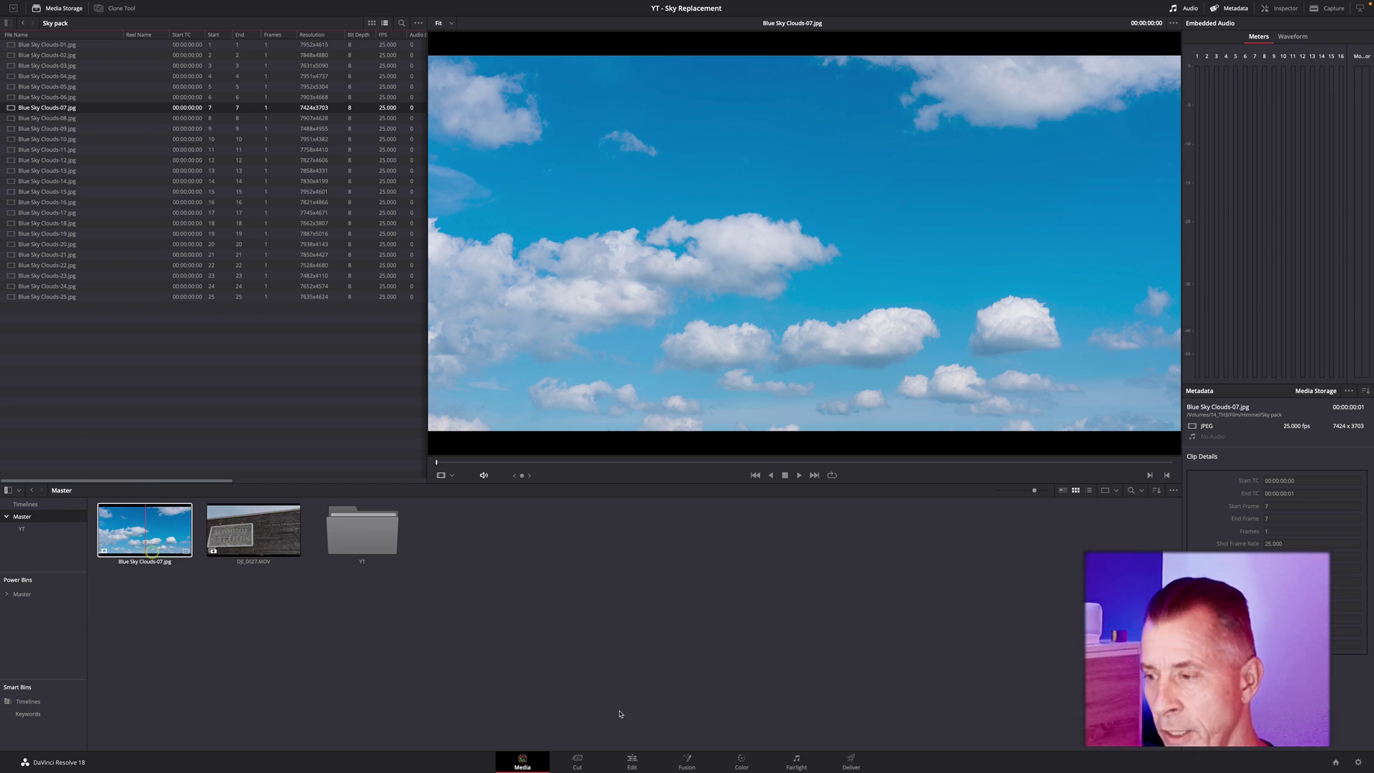
- On the Color page, hide Gallery and Clips, then drop Sky Replacement onto node 01
{"action": "left_click", "coordinate": [742, 762]}
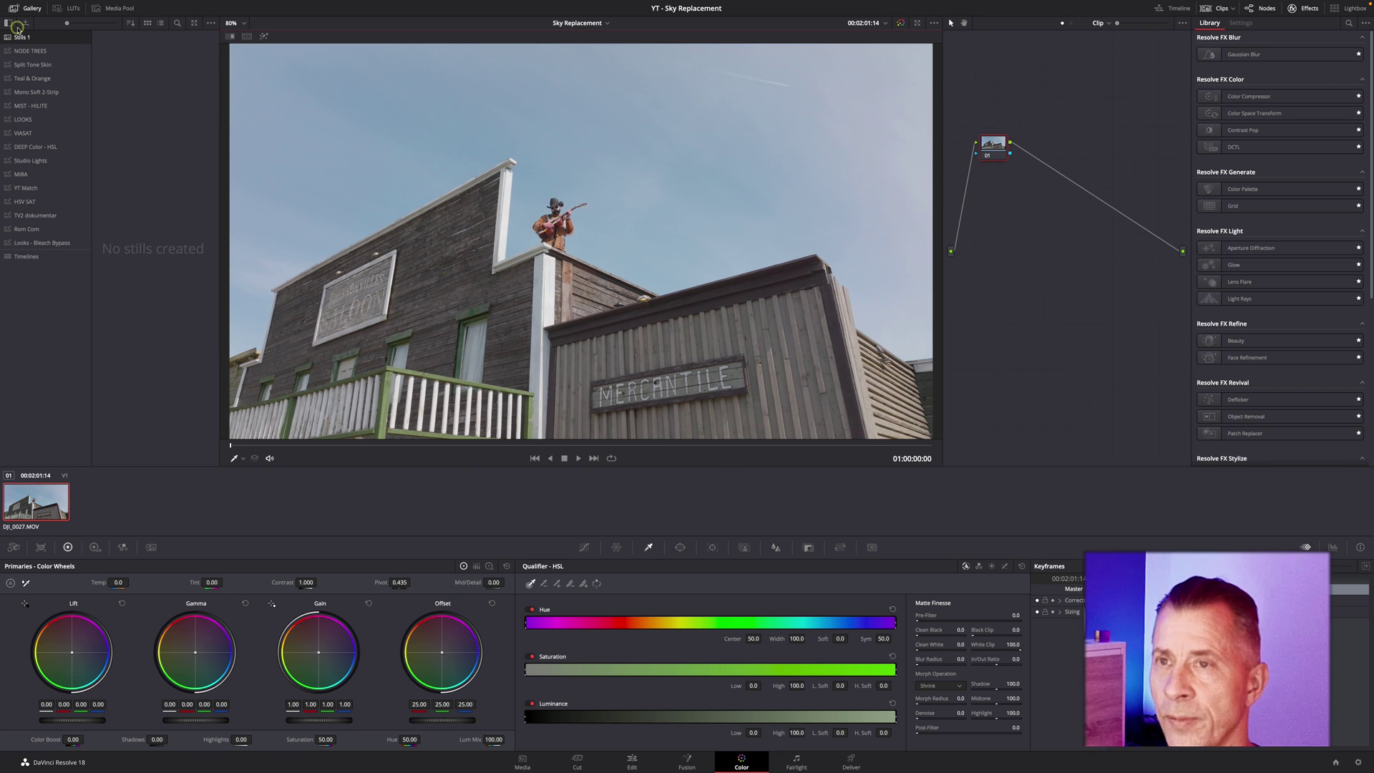
{"action": "left_click", "coordinate": [29, 8]}
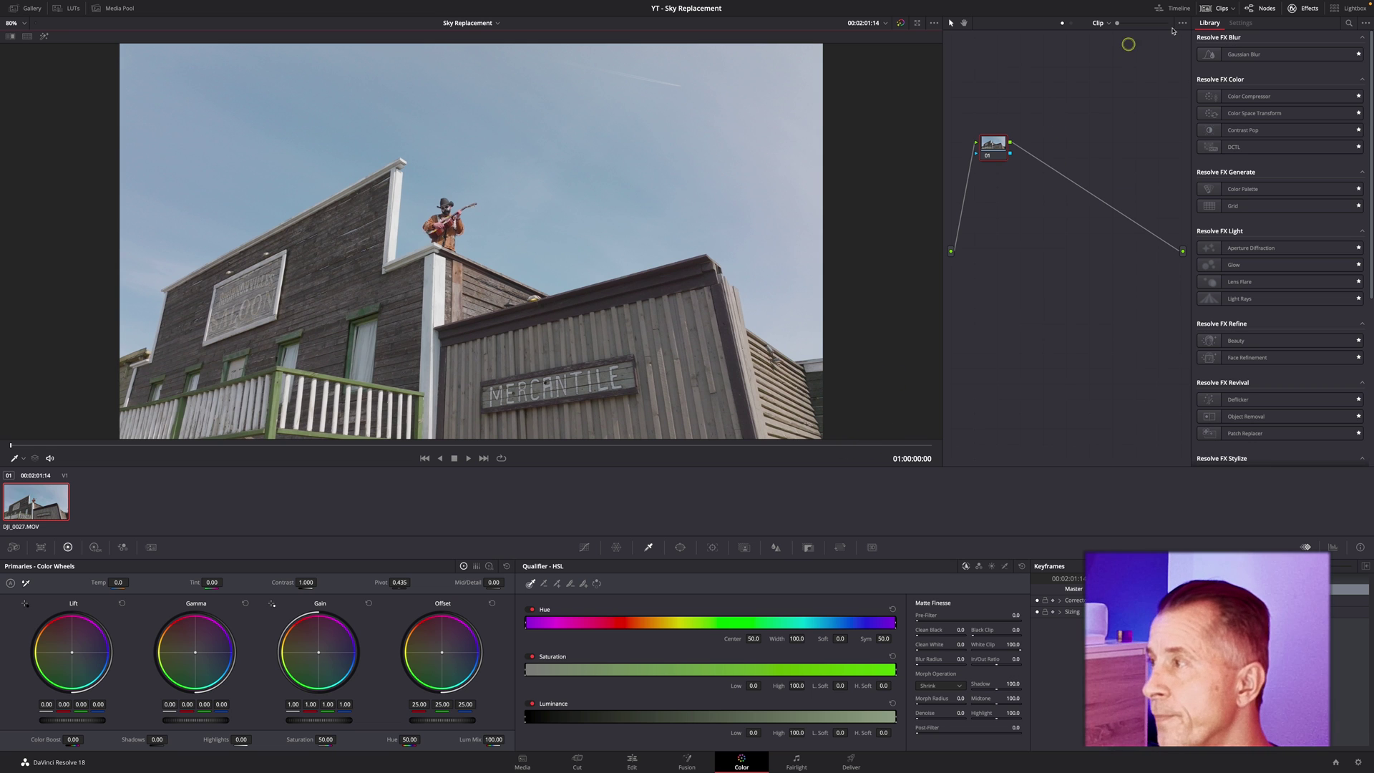
{"action": "left_click", "coordinate": [1214, 8]}
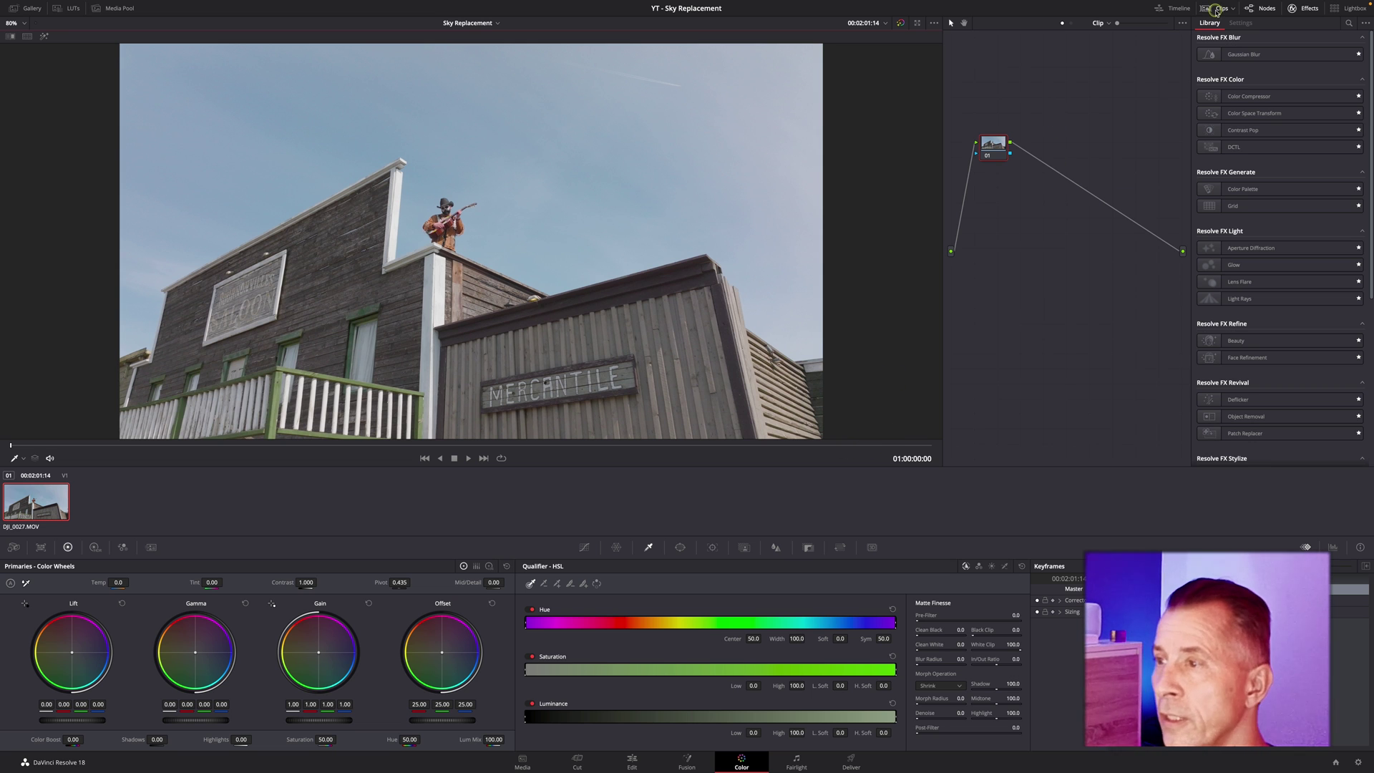
{"action": "left_click", "coordinate": [1214, 8]}
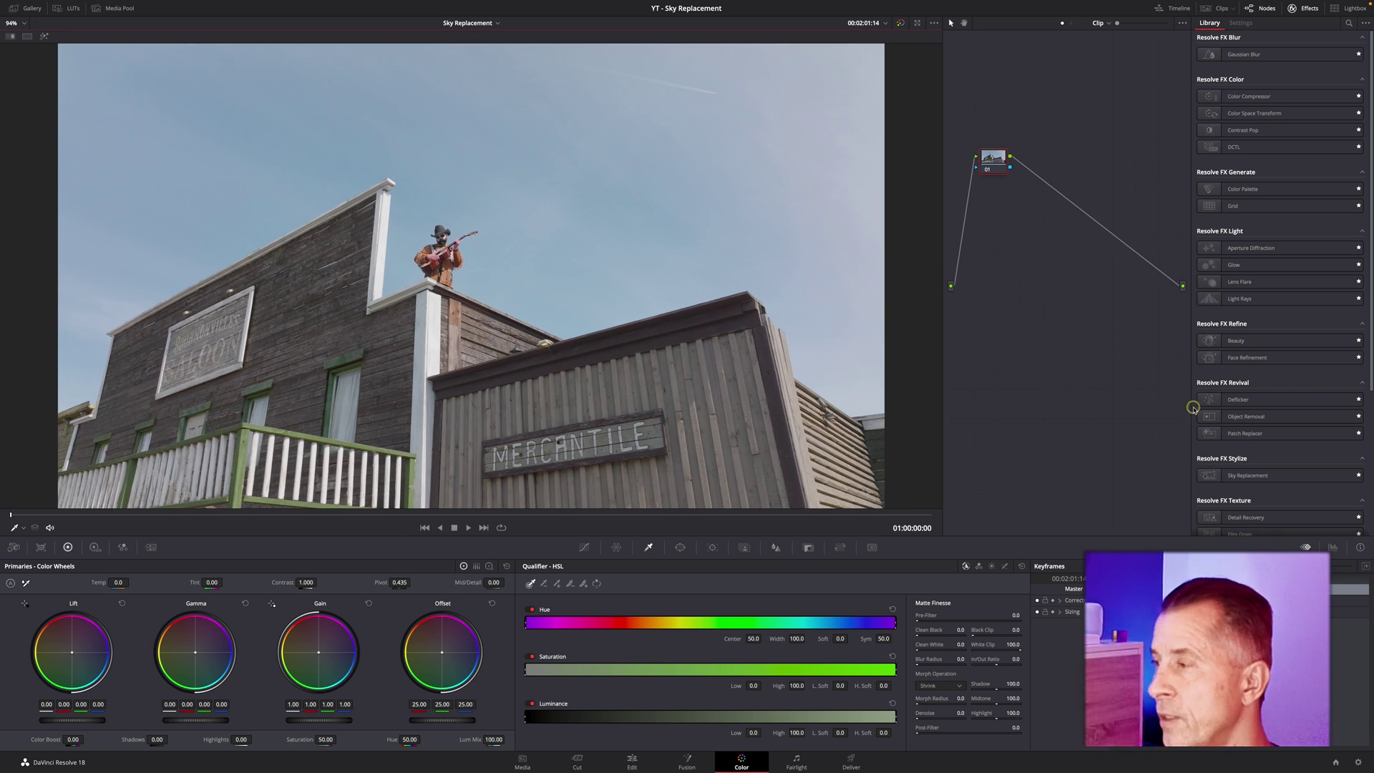
{"action": "left_click", "coordinate": [1209, 475]}
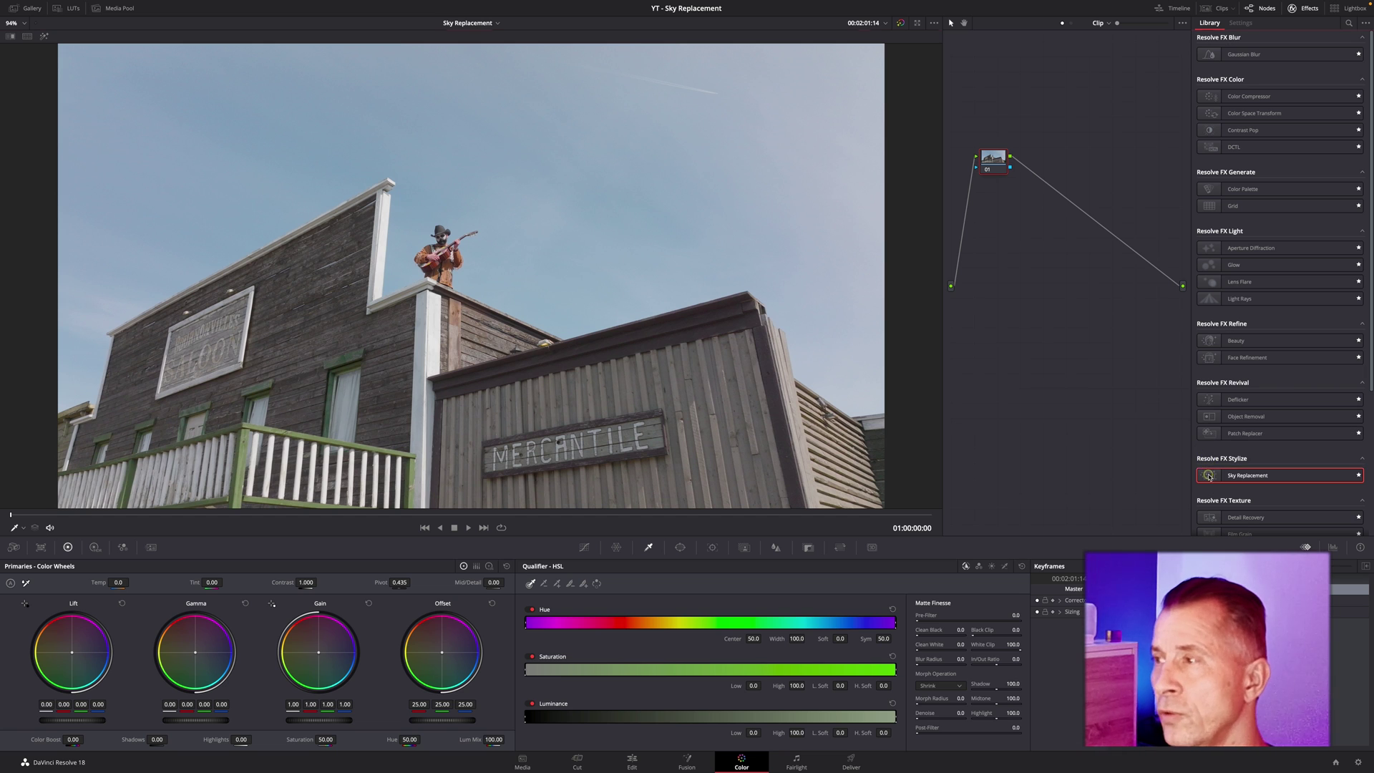
{"action": "left_click_drag", "start_coordinate": [1209, 475], "coordinate": [986, 163]}
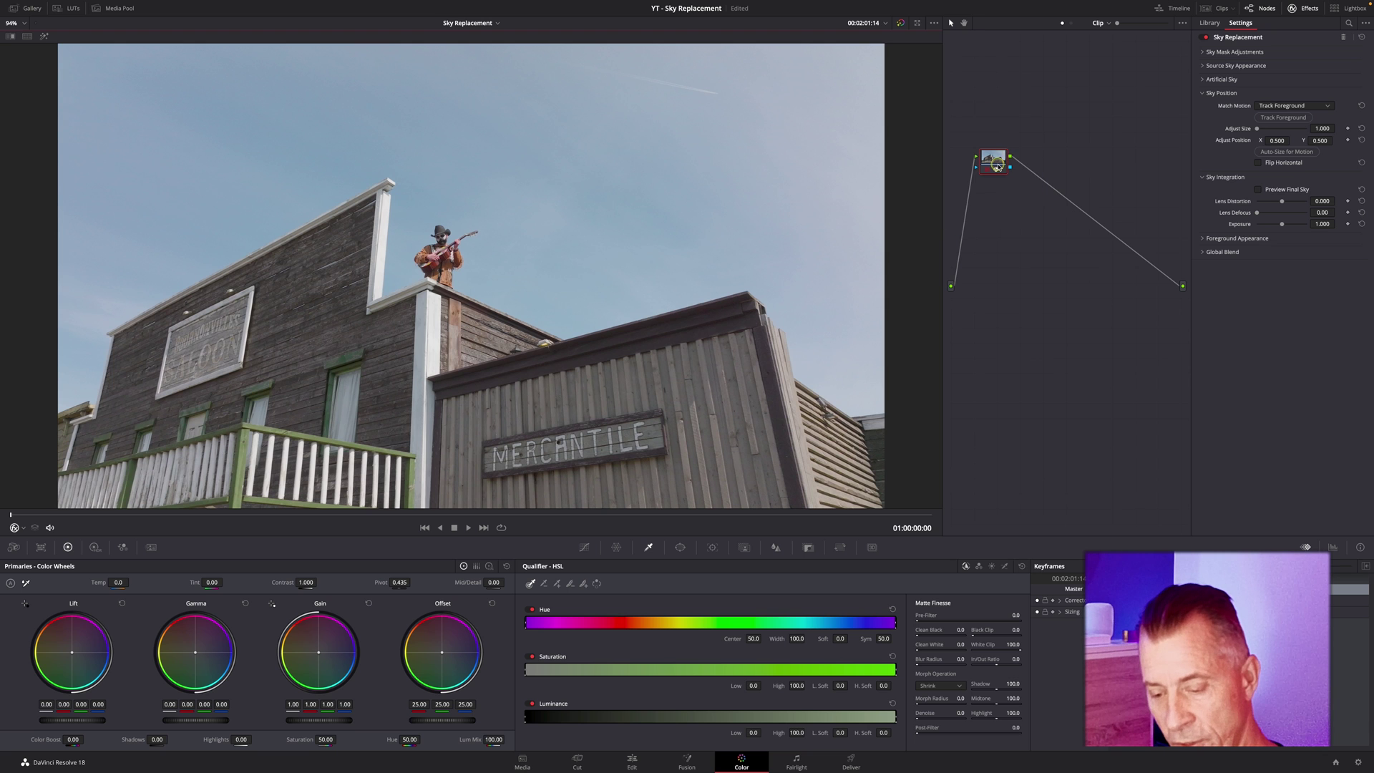
- Insert Sky Replacement on the connection after node 01 and align the new node level with 01
{"action": "left_click", "coordinate": [997, 166]}
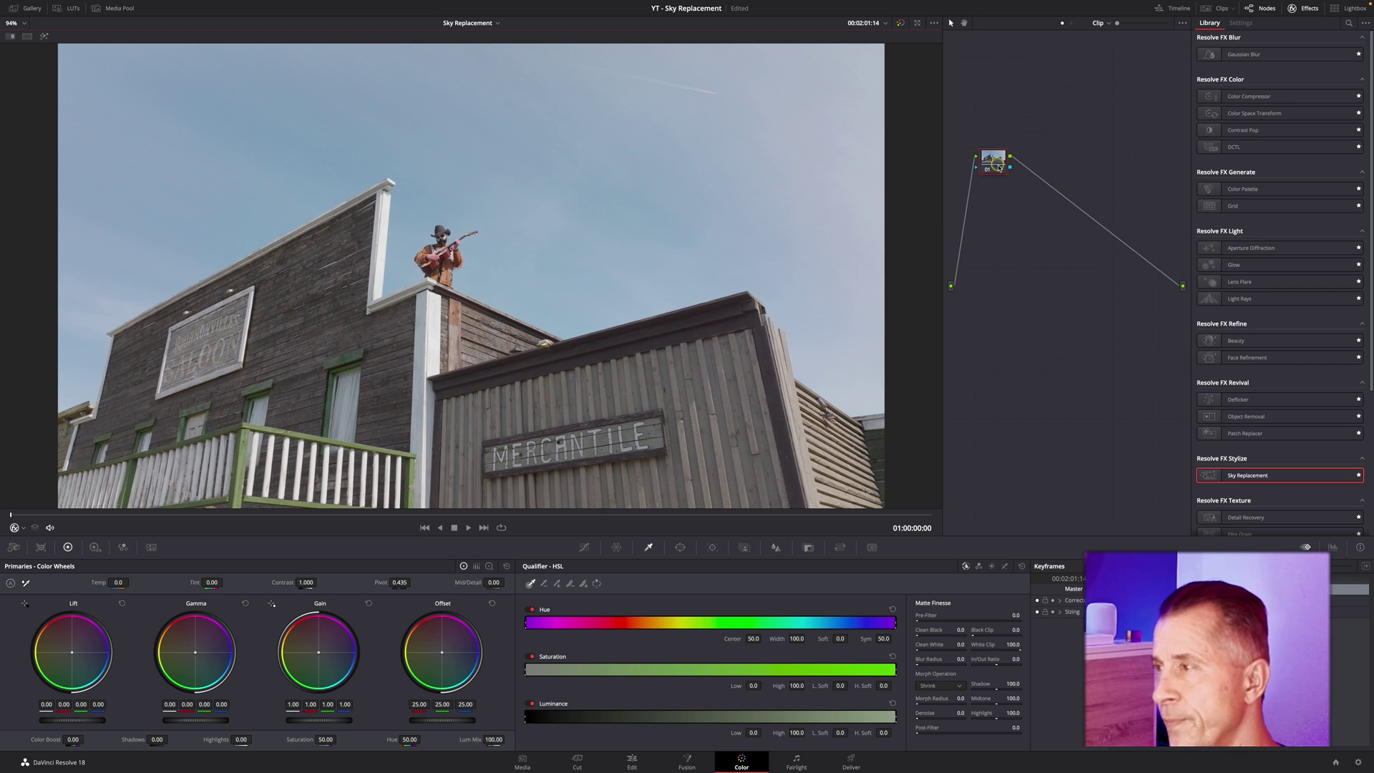
{"action": "left_click_drag", "start_coordinate": [1204, 478], "coordinate": [1078, 131]}
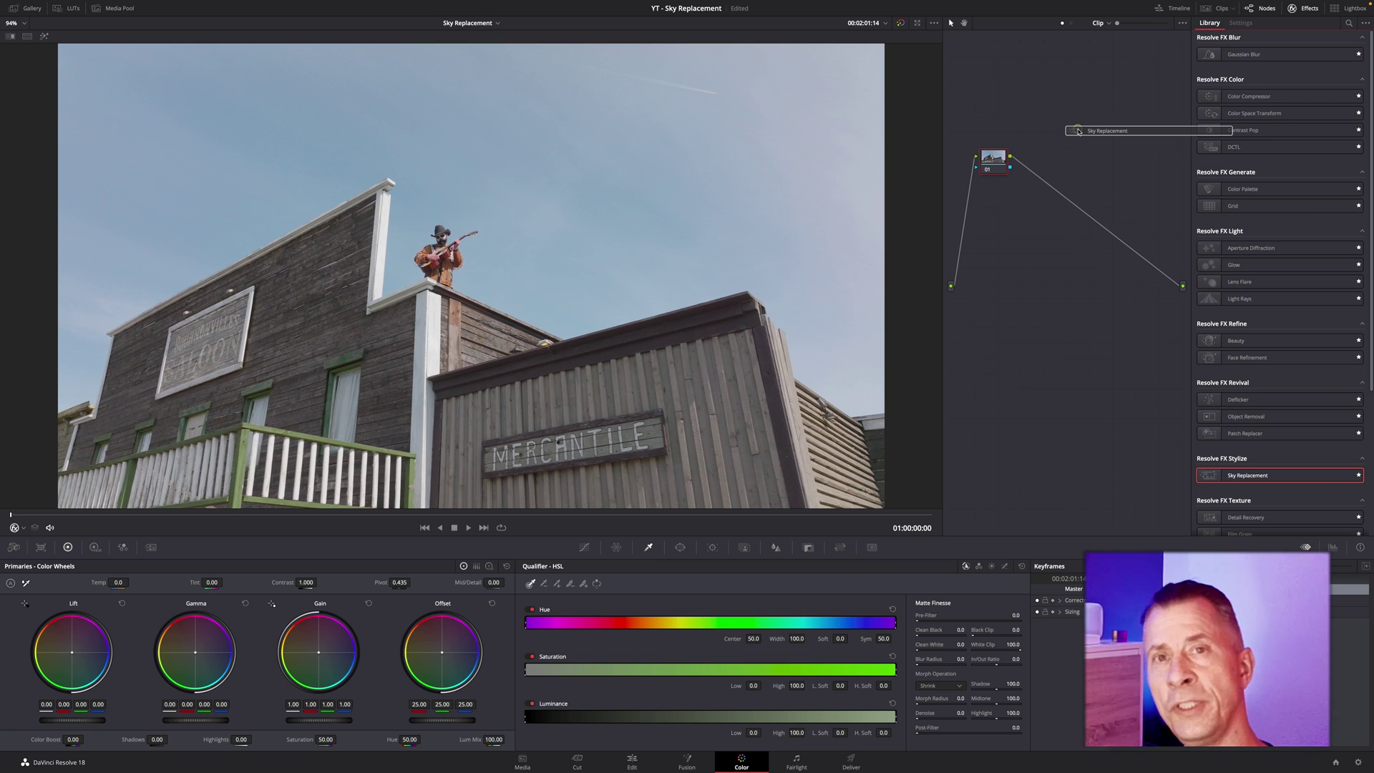
{"action": "mouse_move", "coordinate": [1078, 132]}
{"action": "left_mouse_down"}
{"action": "mouse_move", "coordinate": [1060, 163]}
{"action": "mouse_move", "coordinate": [1060, 140]}
{"action": "mouse_move", "coordinate": [1081, 213]}
{"action": "left_mouse_up"}
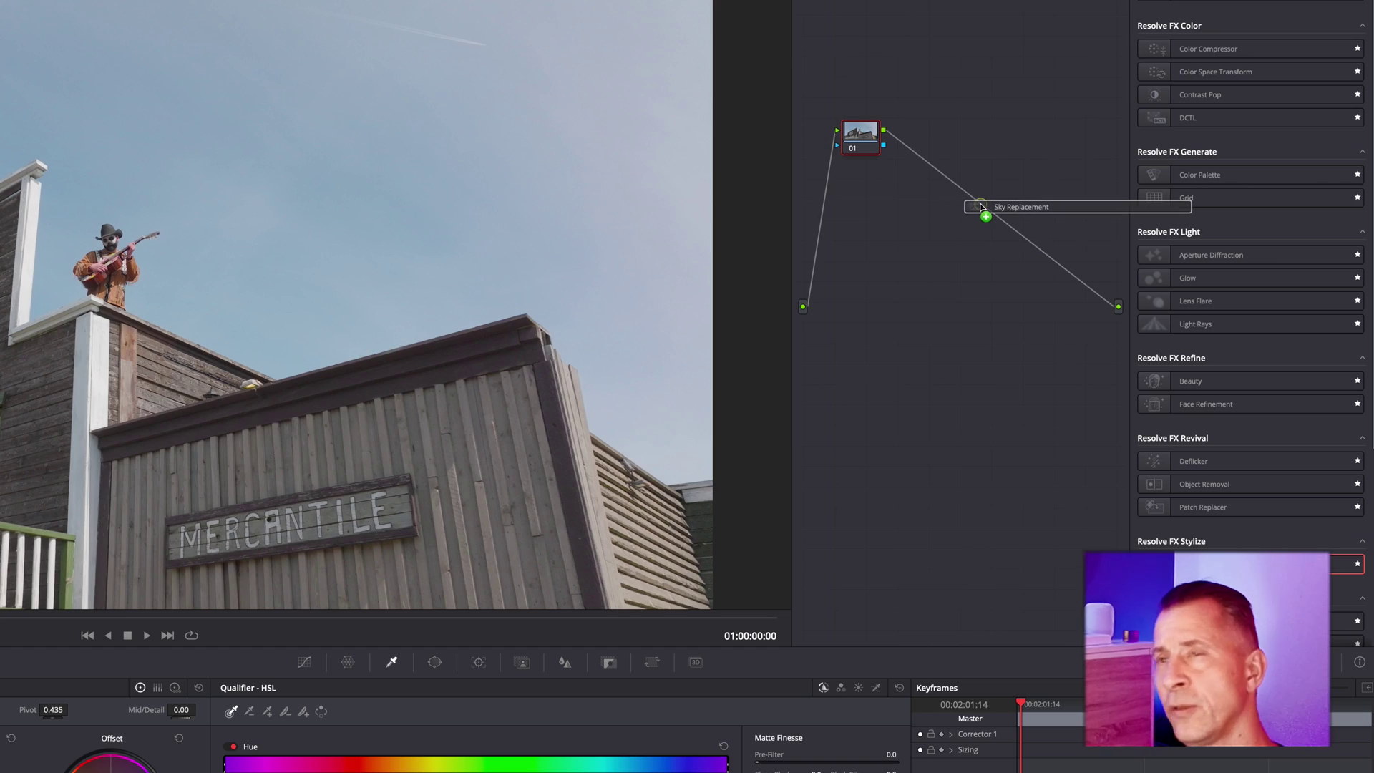
{"action": "left_click_drag", "start_coordinate": [982, 206], "coordinate": [983, 207]}
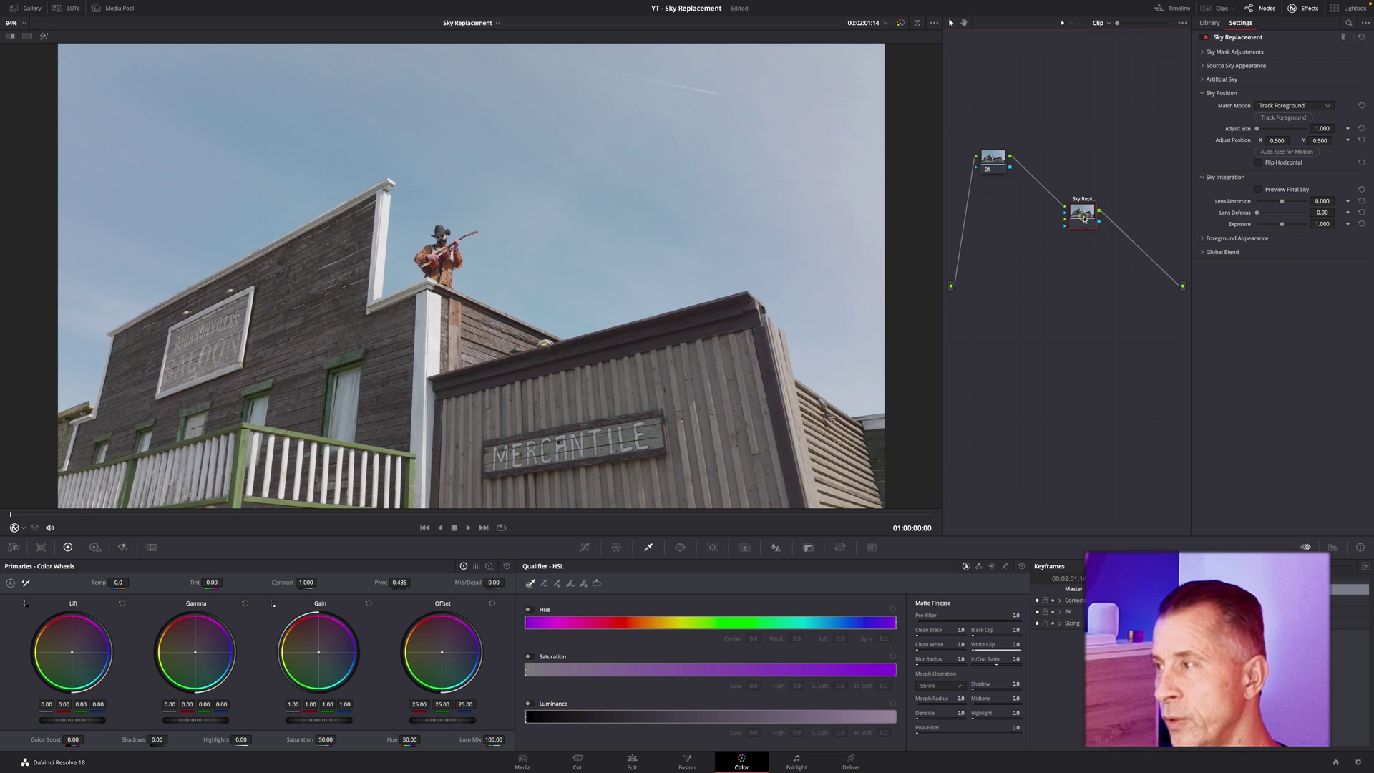
{"action": "left_click_drag", "start_coordinate": [1089, 225], "coordinate": [1086, 168]}
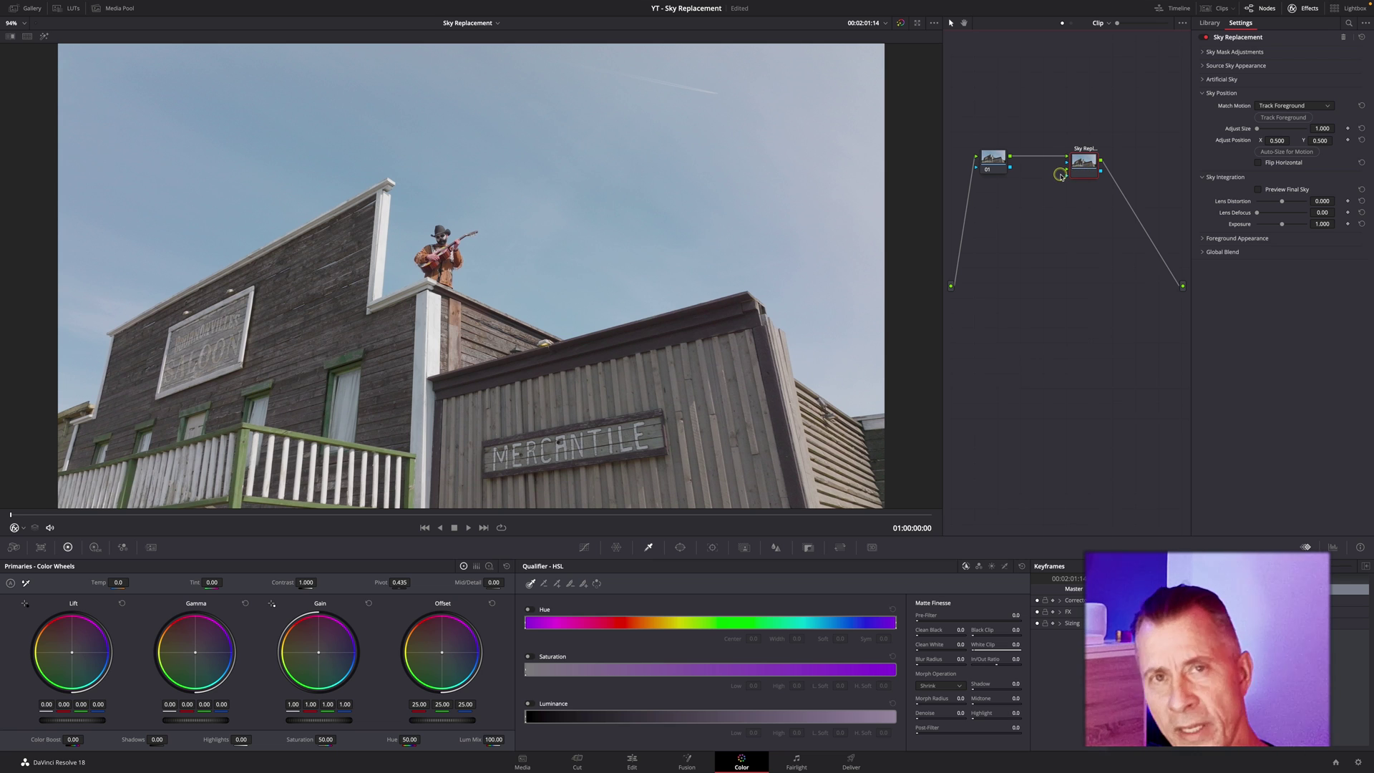
- Select node 01 and switch the qualifier from HSL to 3D mode
{"action": "left_click", "coordinate": [986, 165]}
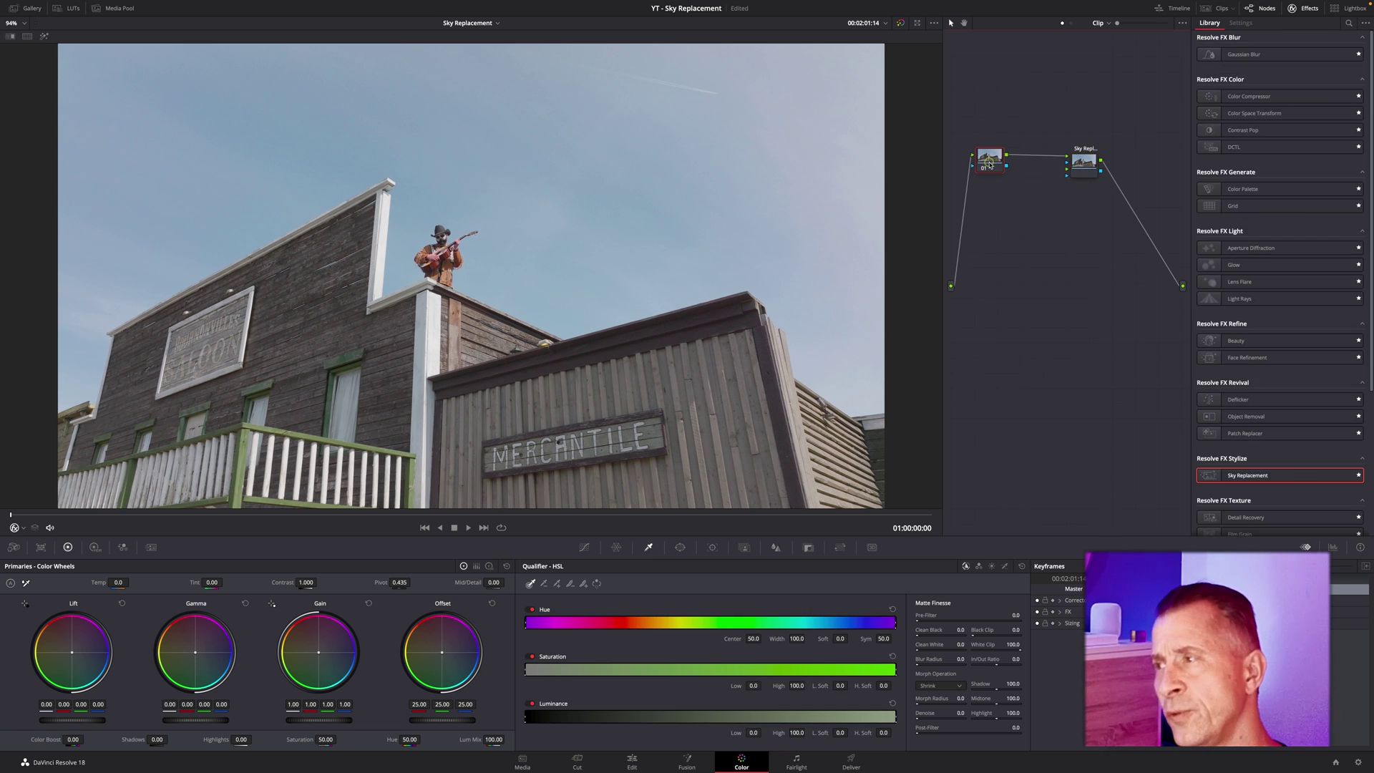
{"action": "left_click", "coordinate": [1004, 567]}
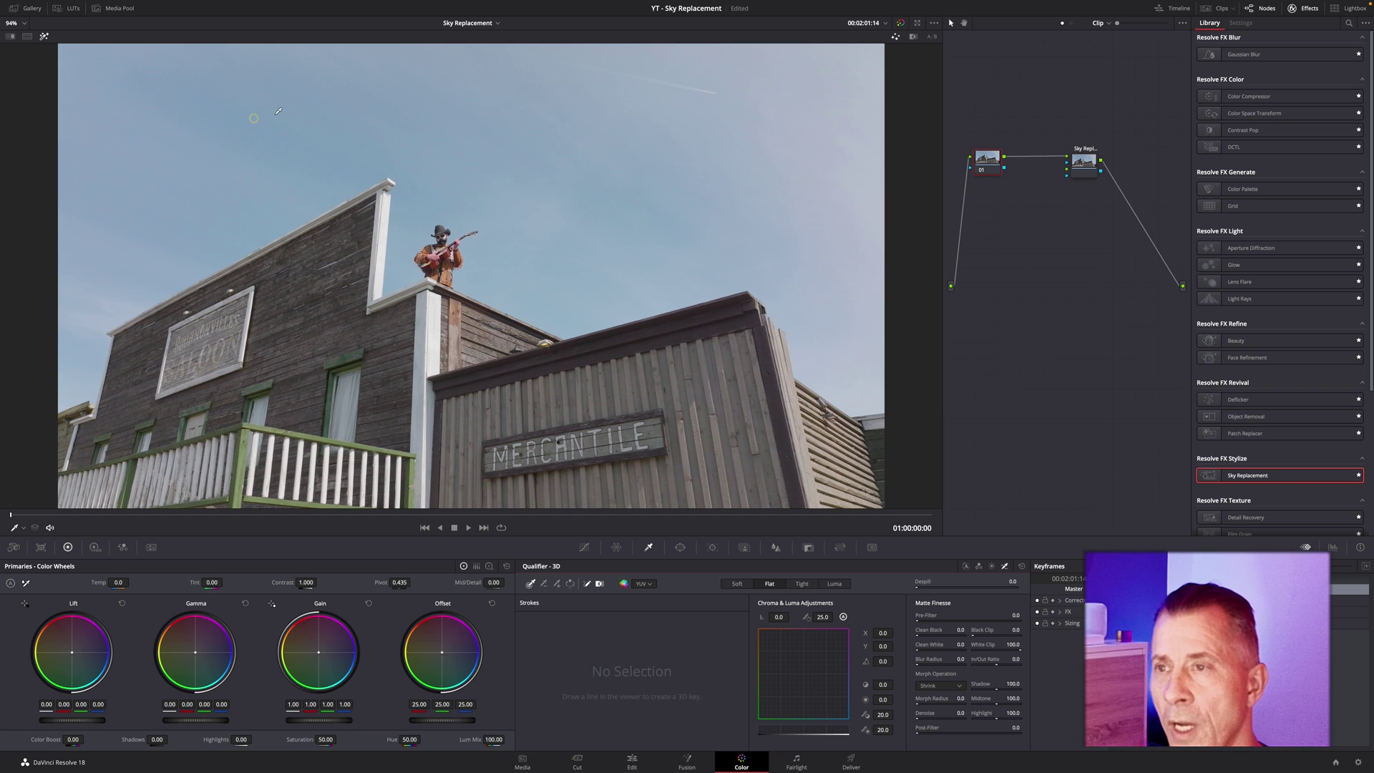
- Draw 3D qualifier strokes across the upper-left, upper-right, middle, right-edge and roofline sky
{"action": "left_click_drag", "start_coordinate": [254, 118], "coordinate": [466, 132]}
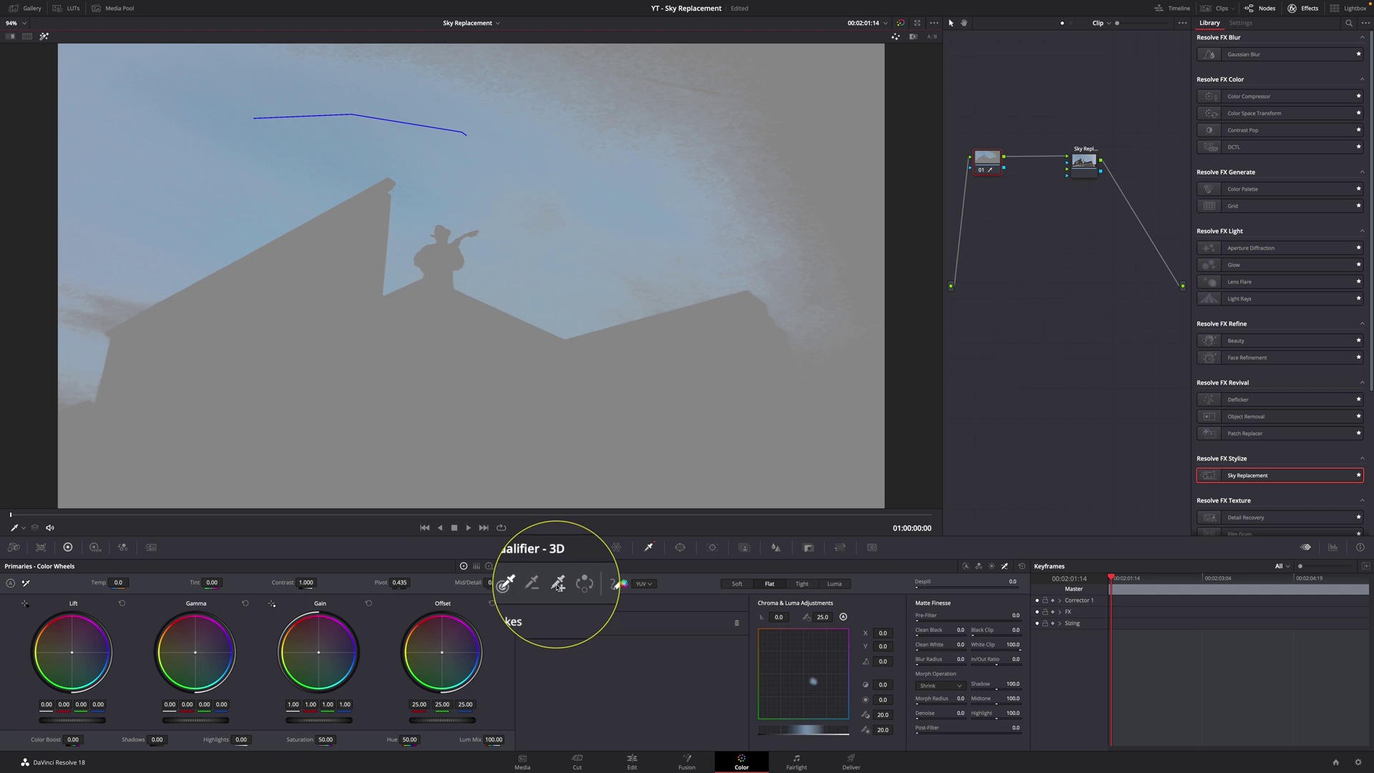
{"action": "left_click_drag", "start_coordinate": [704, 196], "coordinate": [777, 154]}
{"action": "left_click_drag", "start_coordinate": [592, 132], "coordinate": [594, 173]}
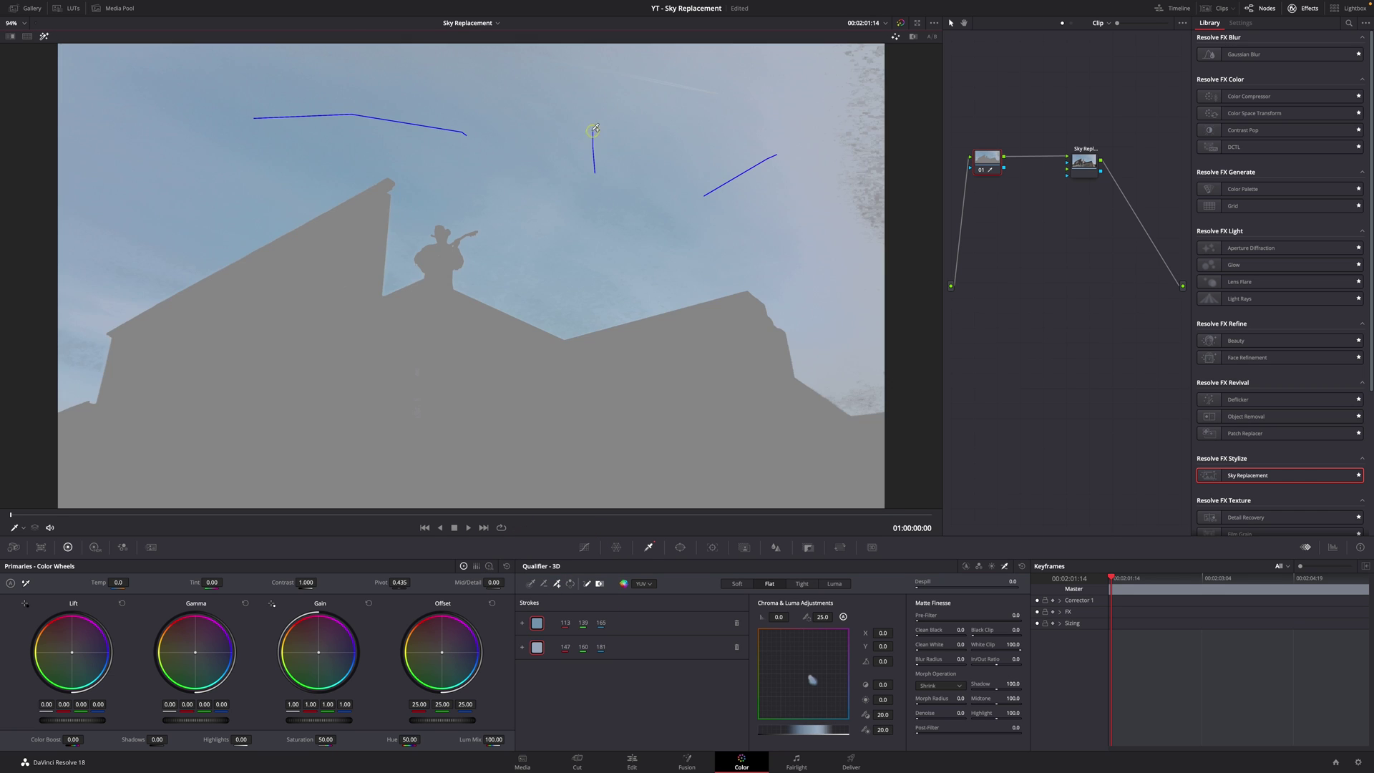
{"action": "left_click_drag", "start_coordinate": [860, 192], "coordinate": [863, 133]}
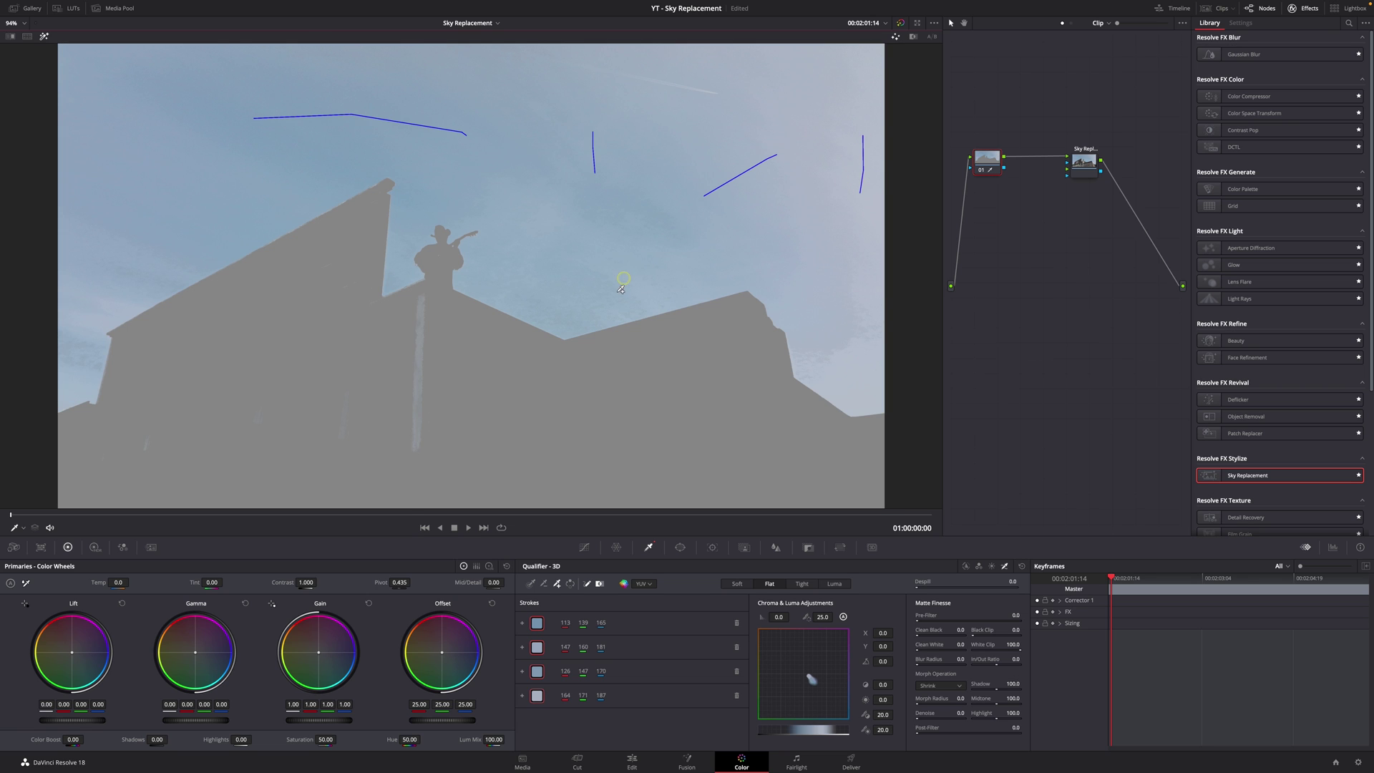
{"action": "mouse_move", "coordinate": [605, 302]}
{"action": "left_mouse_down"}
{"action": "mouse_move", "coordinate": [587, 307]}
{"action": "mouse_move", "coordinate": [581, 259]}
{"action": "left_mouse_up"}
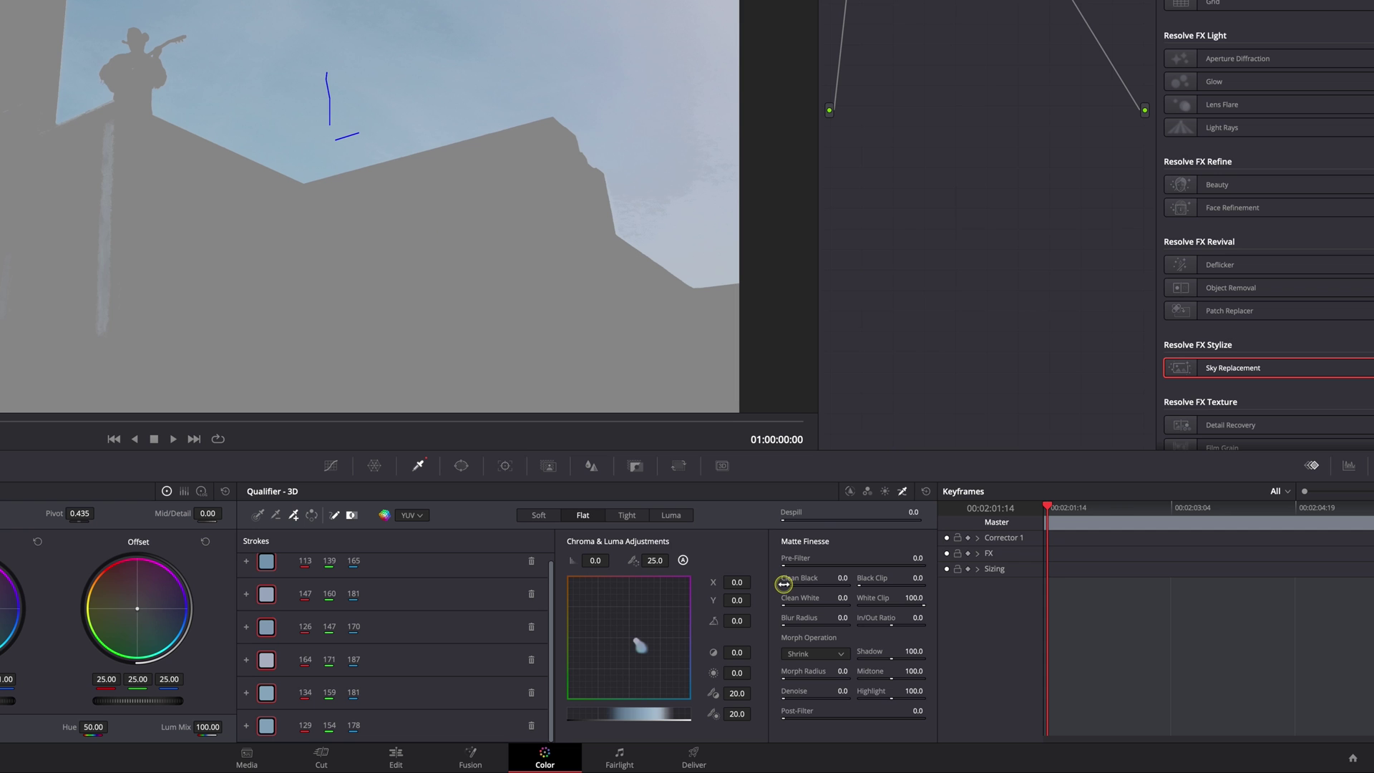
- Set Matte Finesse Clean Black to 24.8, Blur Radius to 3.9 and Denoise to 11.4
{"action": "left_click_drag", "start_coordinate": [917, 635], "coordinate": [929, 637]}
{"action": "mouse_move", "coordinate": [800, 588]}
{"action": "left_mouse_down"}
{"action": "mouse_move", "coordinate": [836, 588]}
{"action": "mouse_move", "coordinate": [747, 593]}
{"action": "mouse_move", "coordinate": [810, 627]}
{"action": "left_mouse_up"}
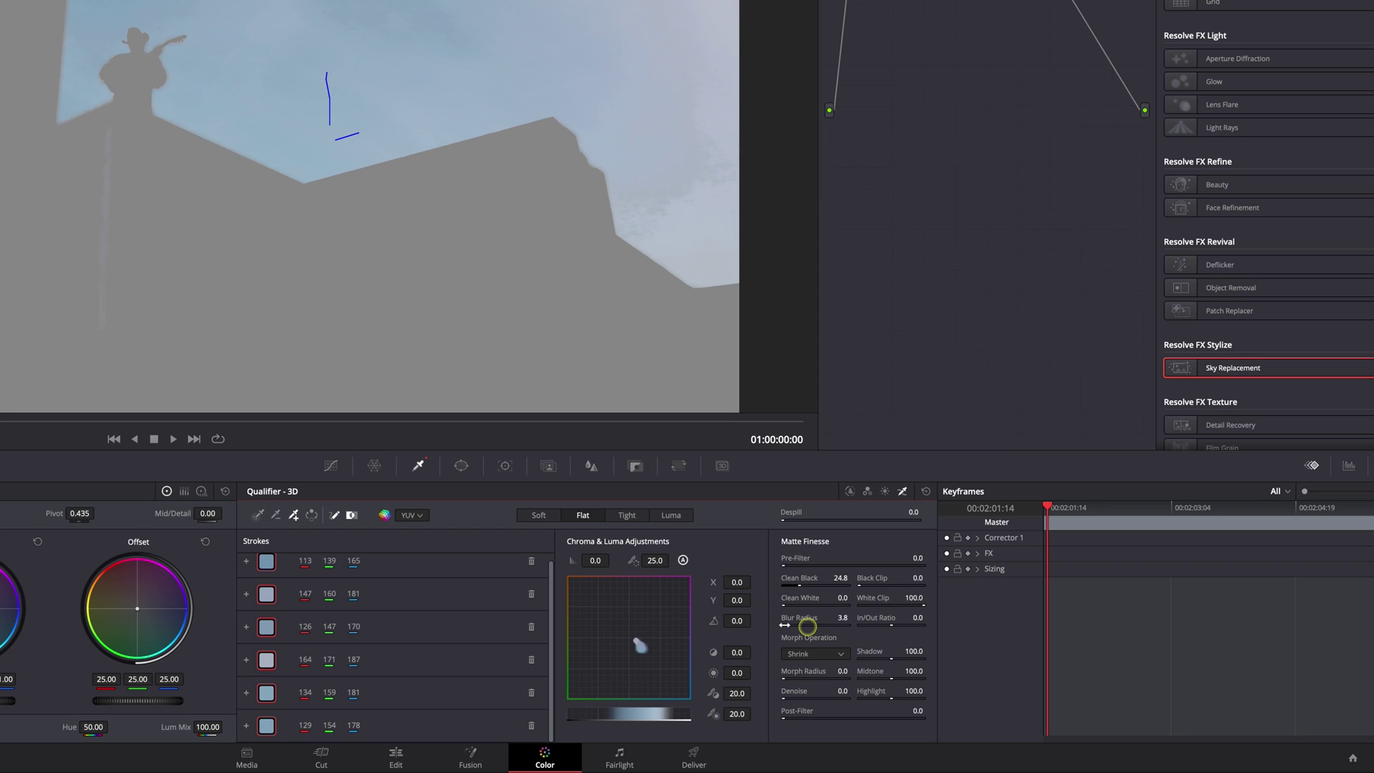
{"action": "left_click_drag", "start_coordinate": [779, 697], "coordinate": [851, 707]}
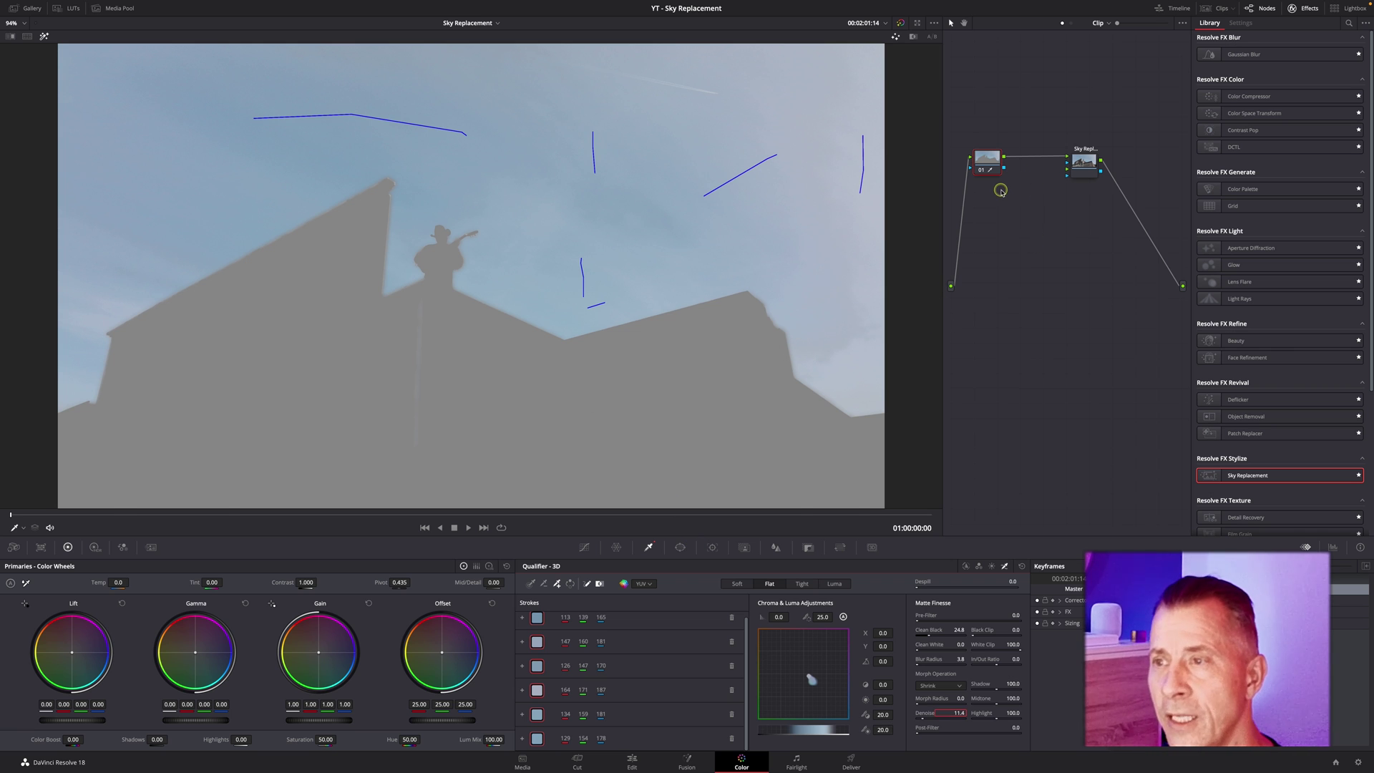
- Turn off the matte preview and drag Blue Sky Clouds-07.jpg into the node graph as an Ext. Matte node
{"action": "key", "text": "shift+h"}
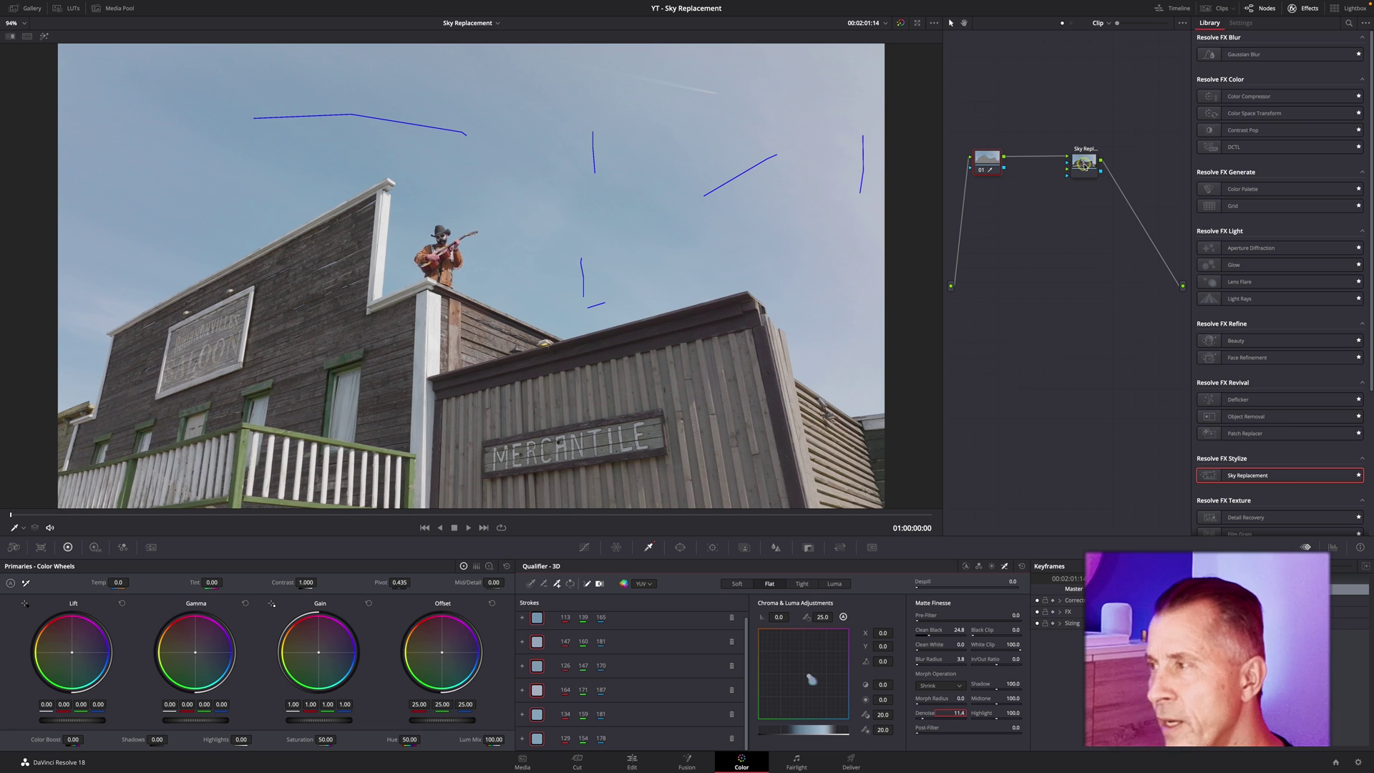
{"action": "left_click_drag", "start_coordinate": [1084, 162], "coordinate": [1094, 160]}
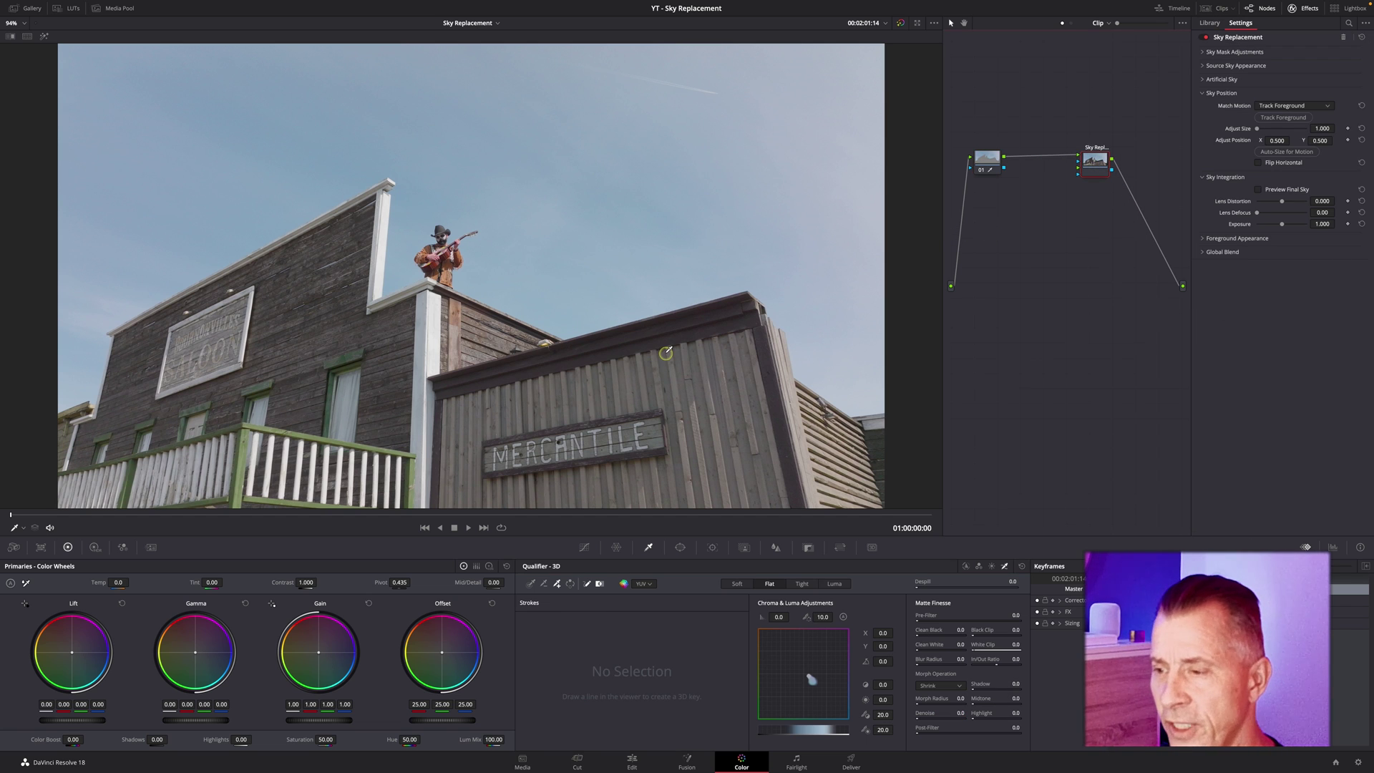
{"action": "left_click", "coordinate": [523, 762]}
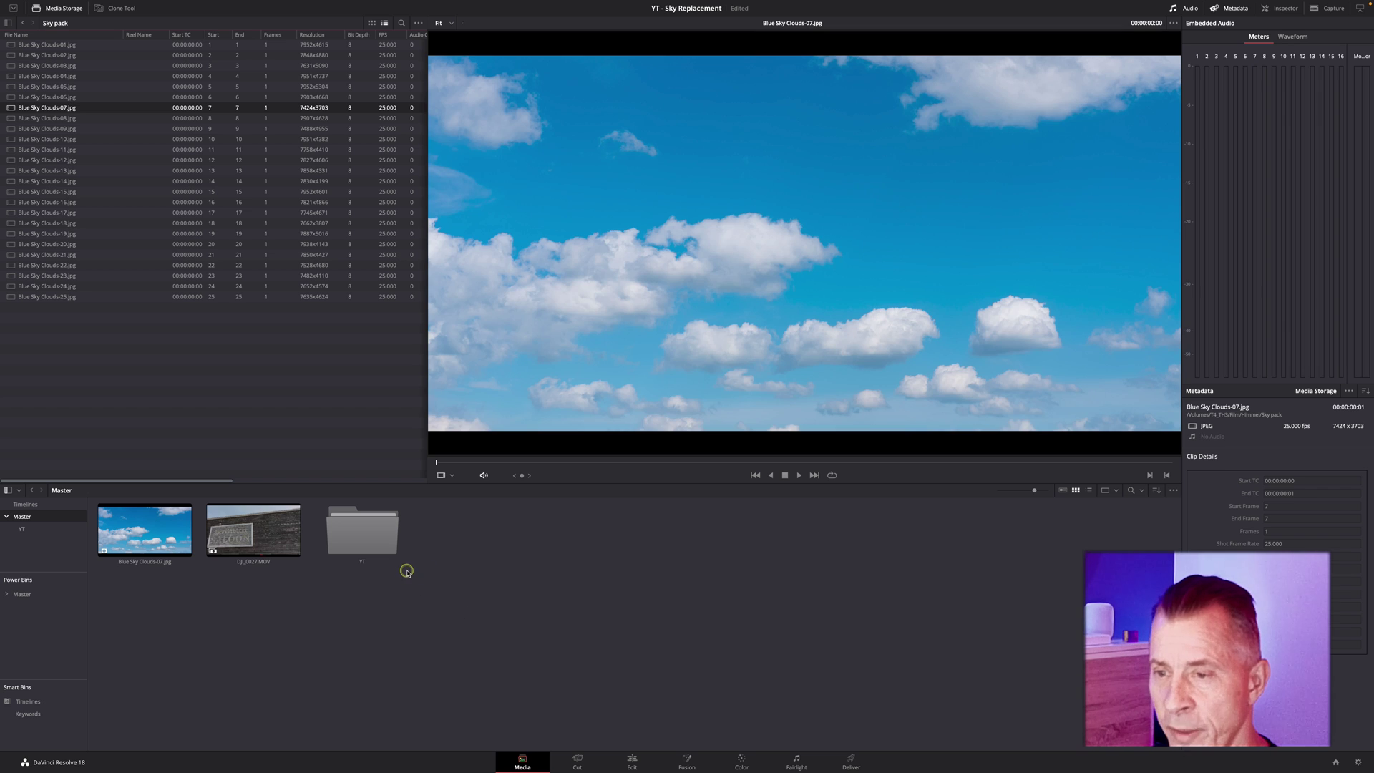
{"action": "left_click", "coordinate": [113, 518]}
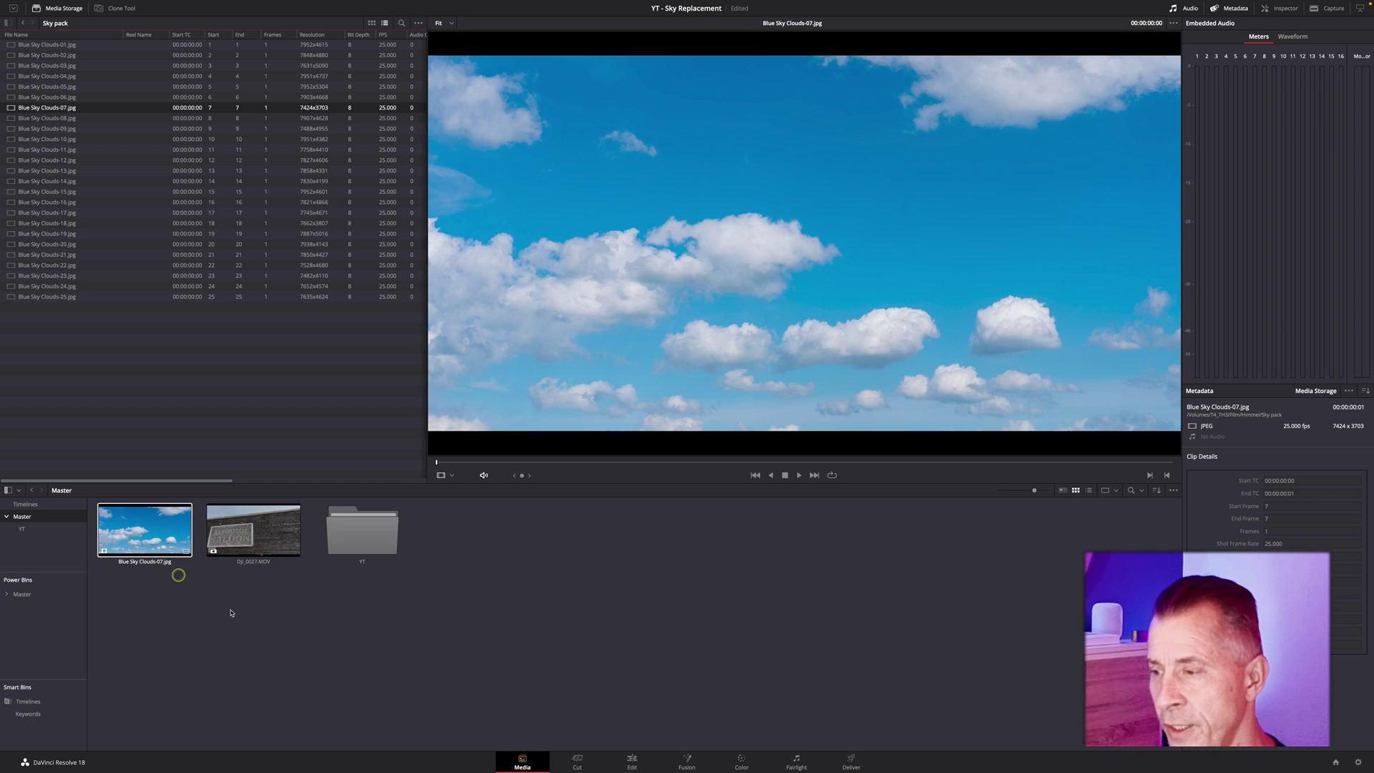
{"action": "left_click", "coordinate": [737, 761]}
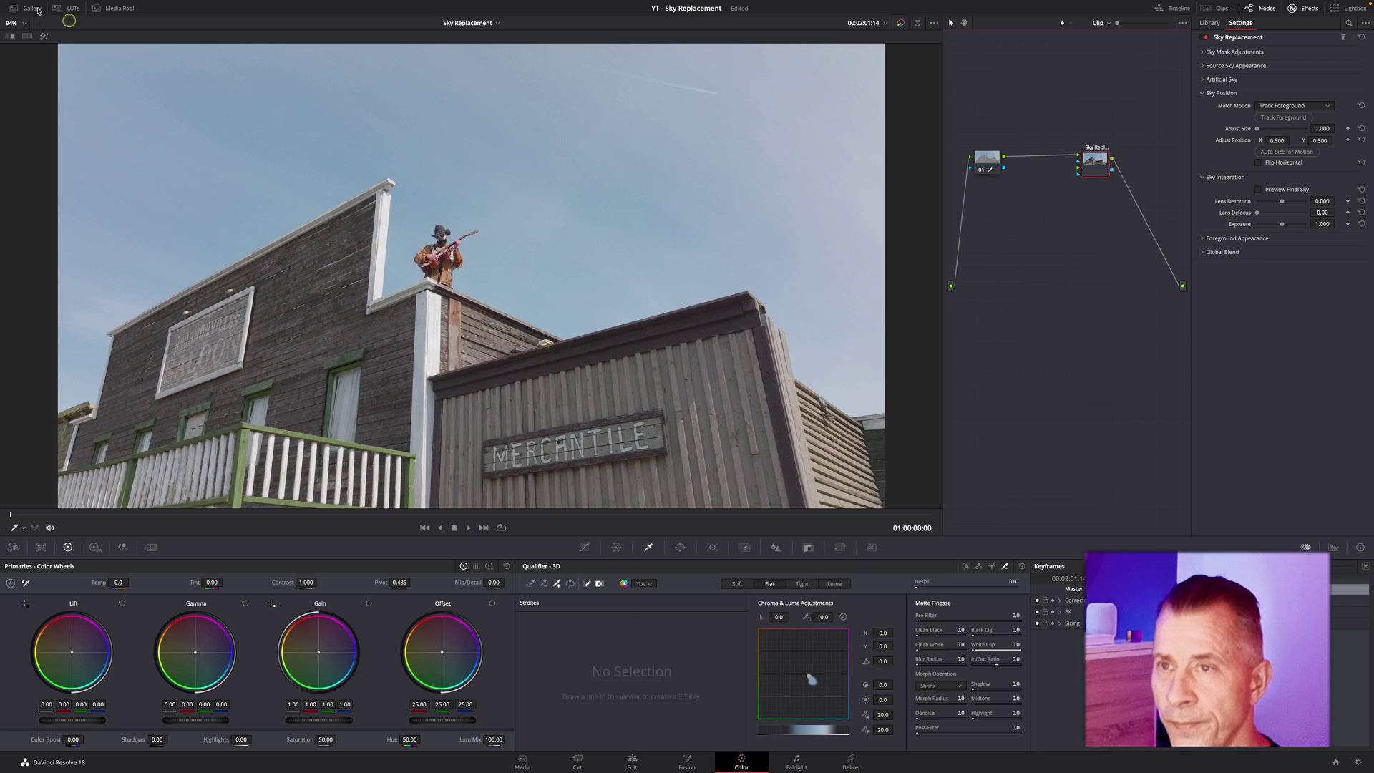
{"action": "left_click", "coordinate": [111, 8]}
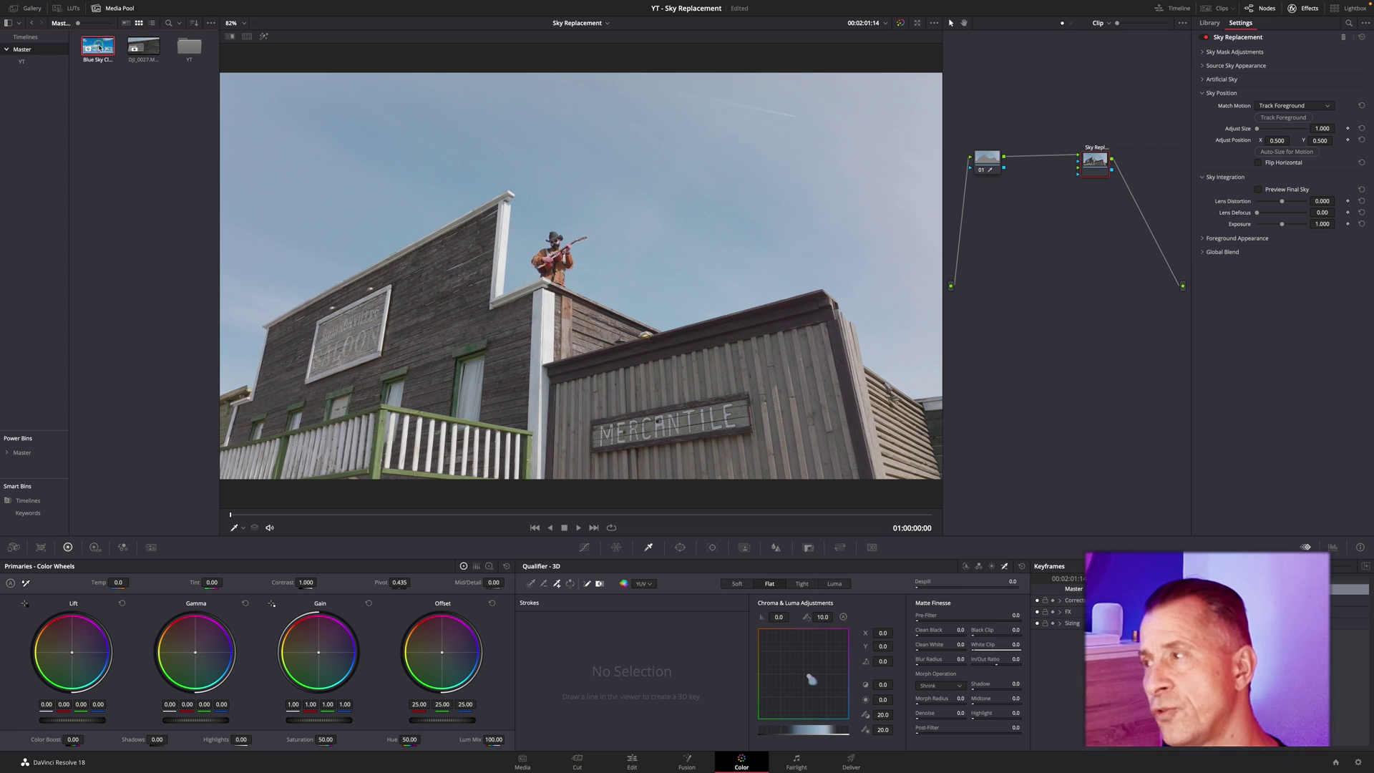
{"action": "left_click_drag", "start_coordinate": [99, 48], "coordinate": [1016, 245]}
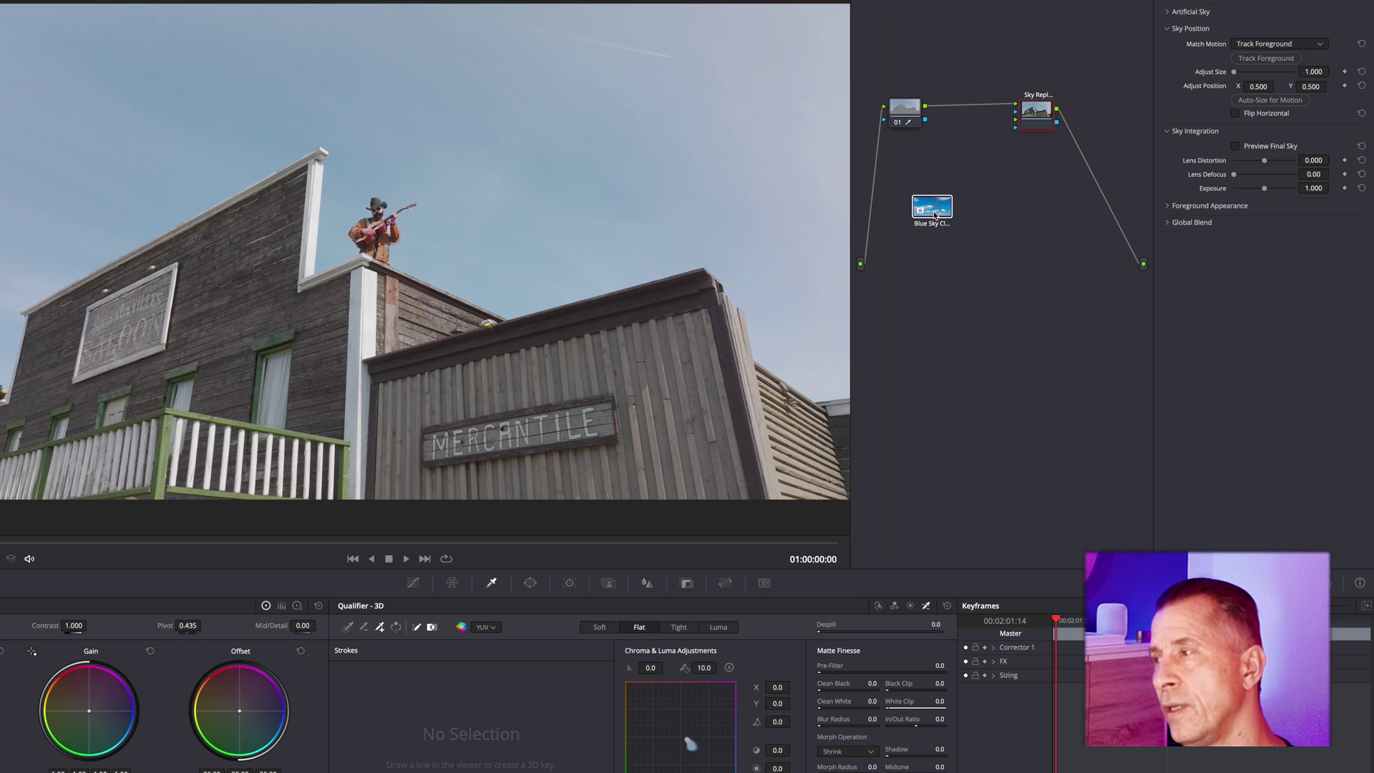
{"action": "left_click_drag", "start_coordinate": [935, 212], "coordinate": [935, 211]}
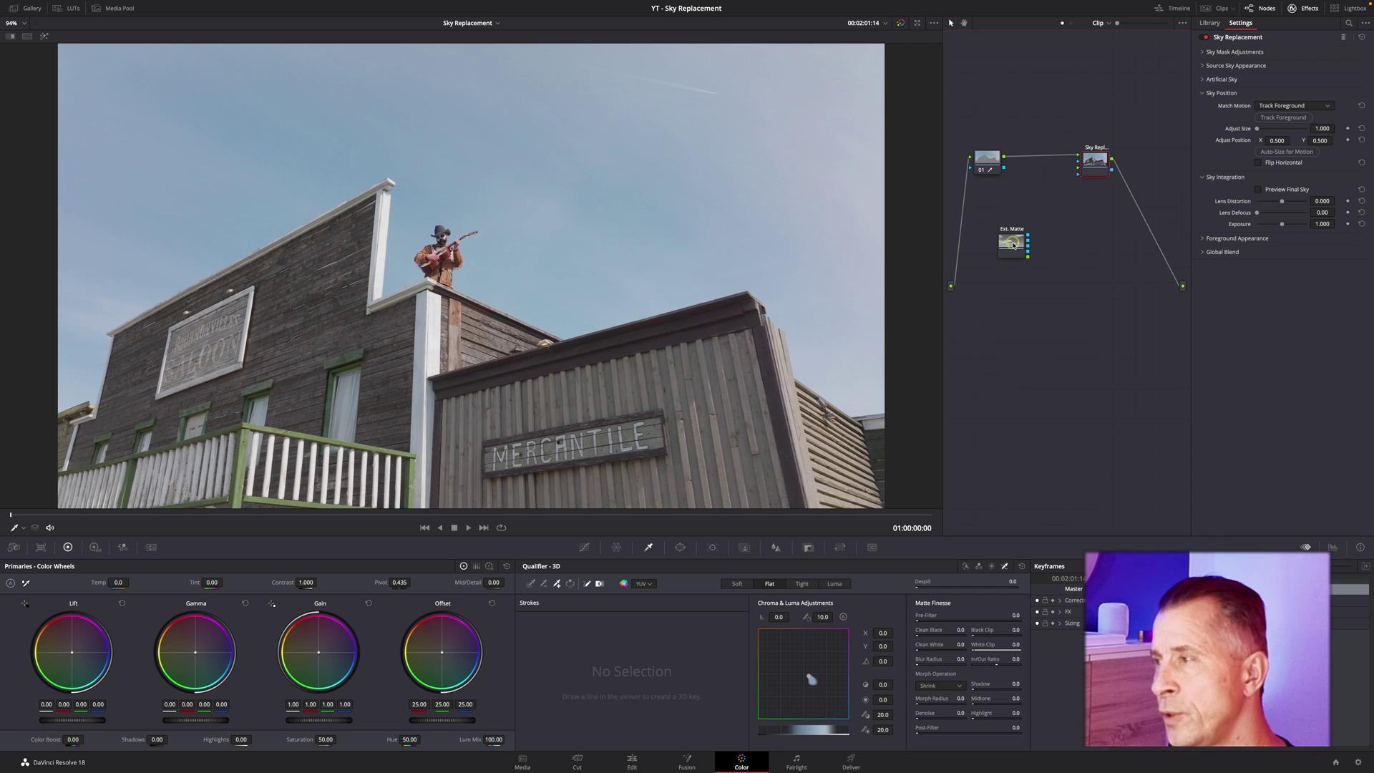
- Wire node 01's key output and the Ext. Matte sky photo into the Sky Replacement node
{"action": "left_click_drag", "start_coordinate": [1013, 245], "coordinate": [998, 244]}
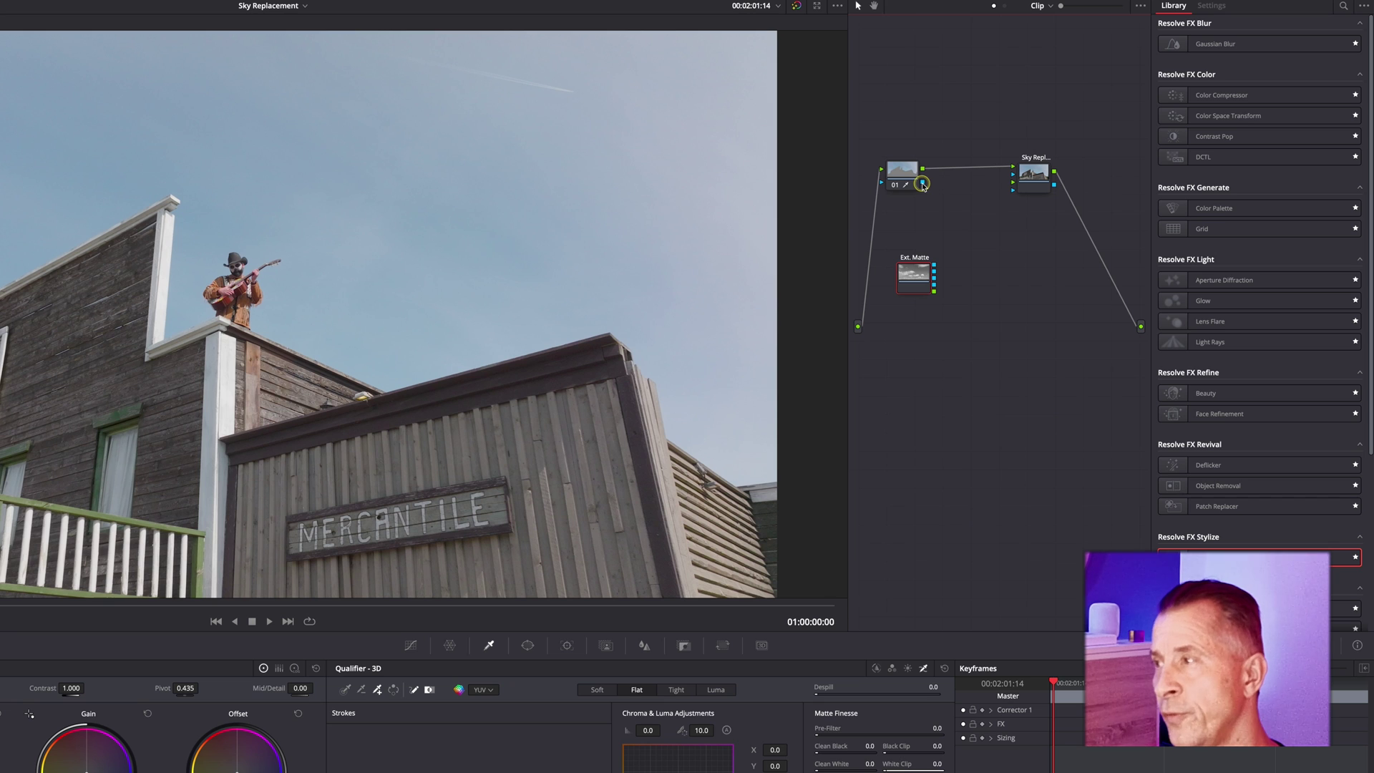
{"action": "left_click_drag", "start_coordinate": [930, 183], "coordinate": [1012, 176]}
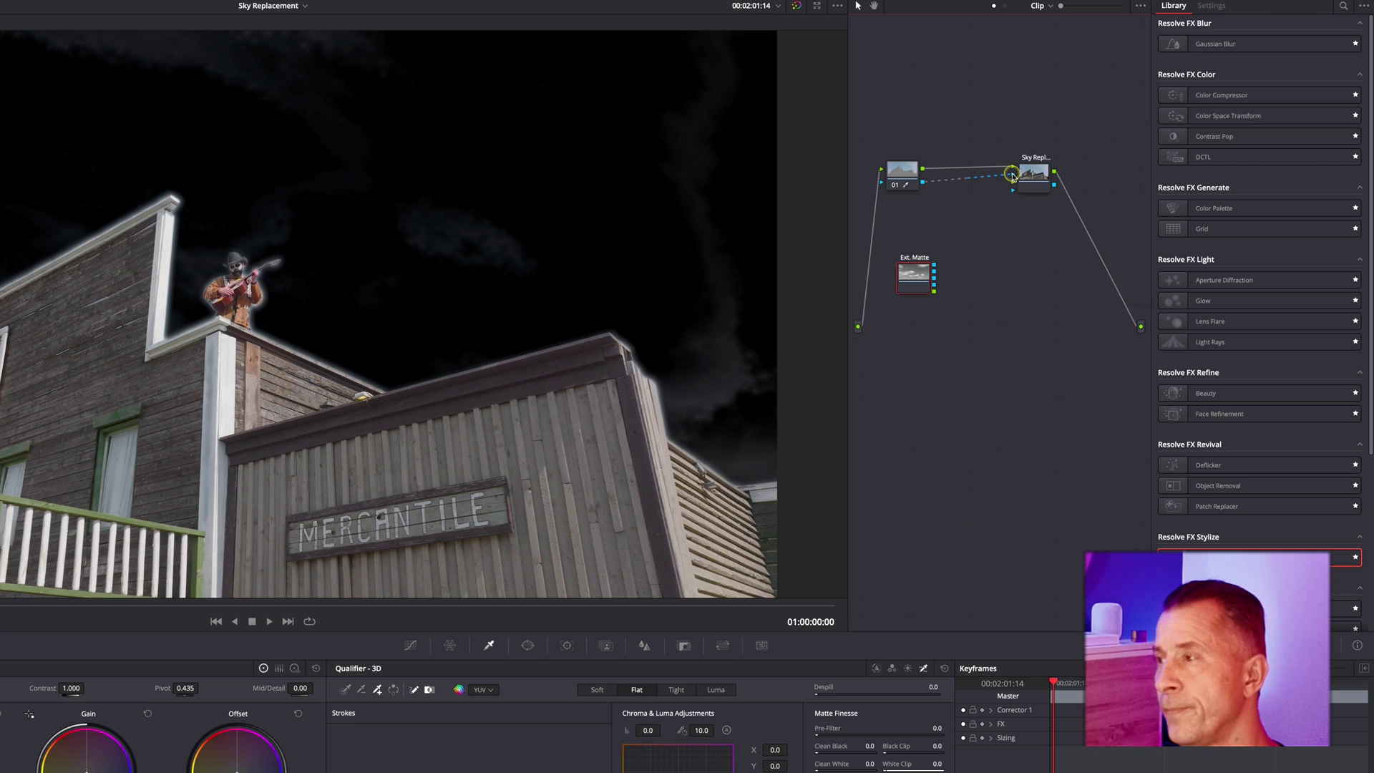
{"action": "left_click_drag", "start_coordinate": [910, 281], "coordinate": [1014, 183]}
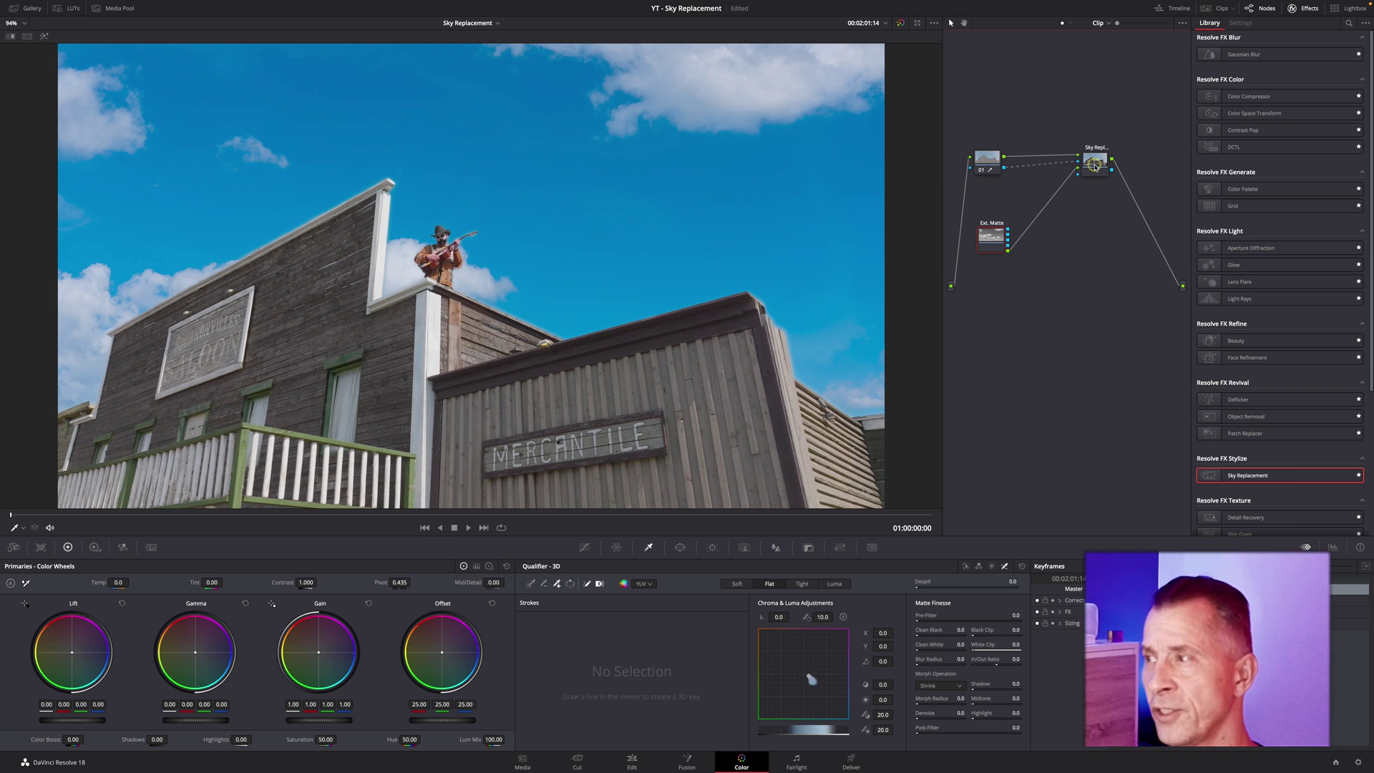
- Expand Artificial Sky and test Sky Opacity, Cloud Opacity and Hotspot Brightness, leaving them at 0
{"action": "left_click", "coordinate": [1095, 168]}
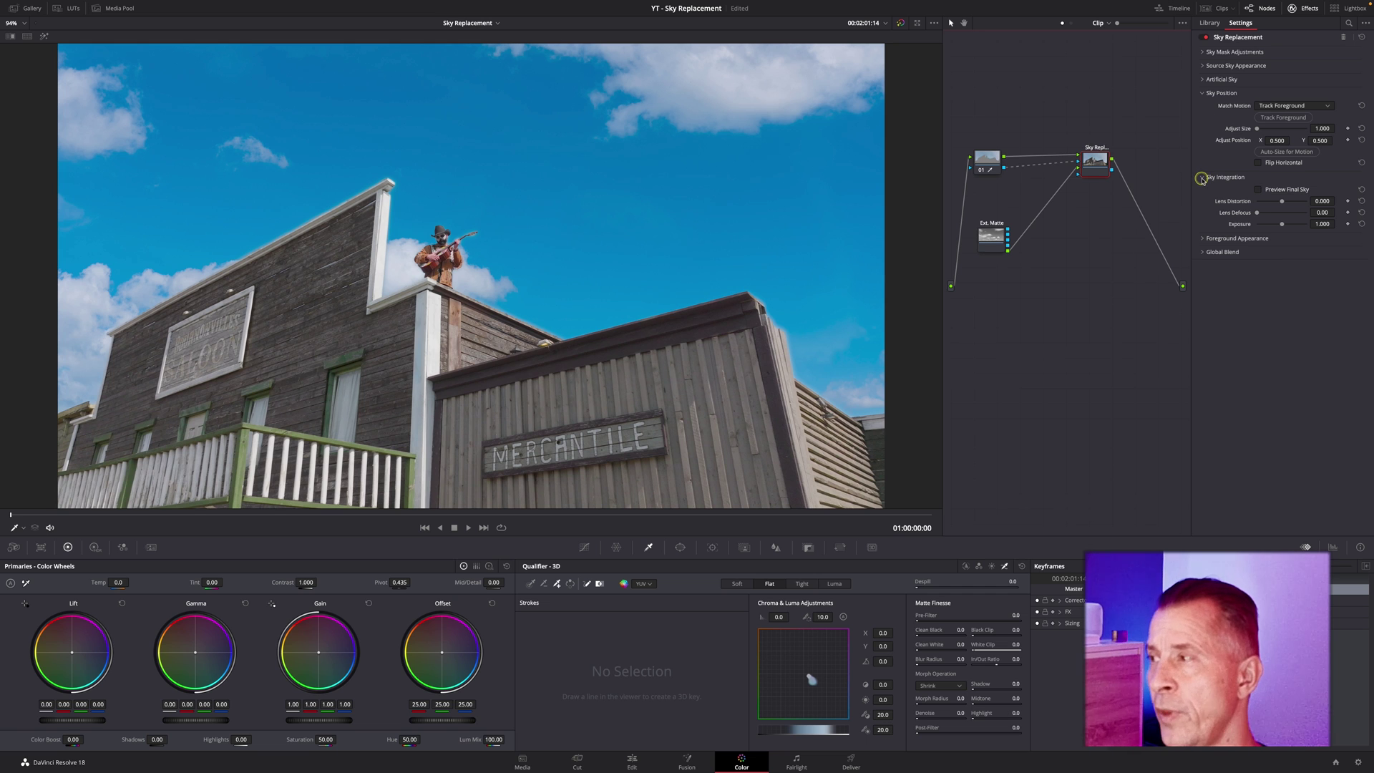
{"action": "left_click", "coordinate": [1202, 179]}
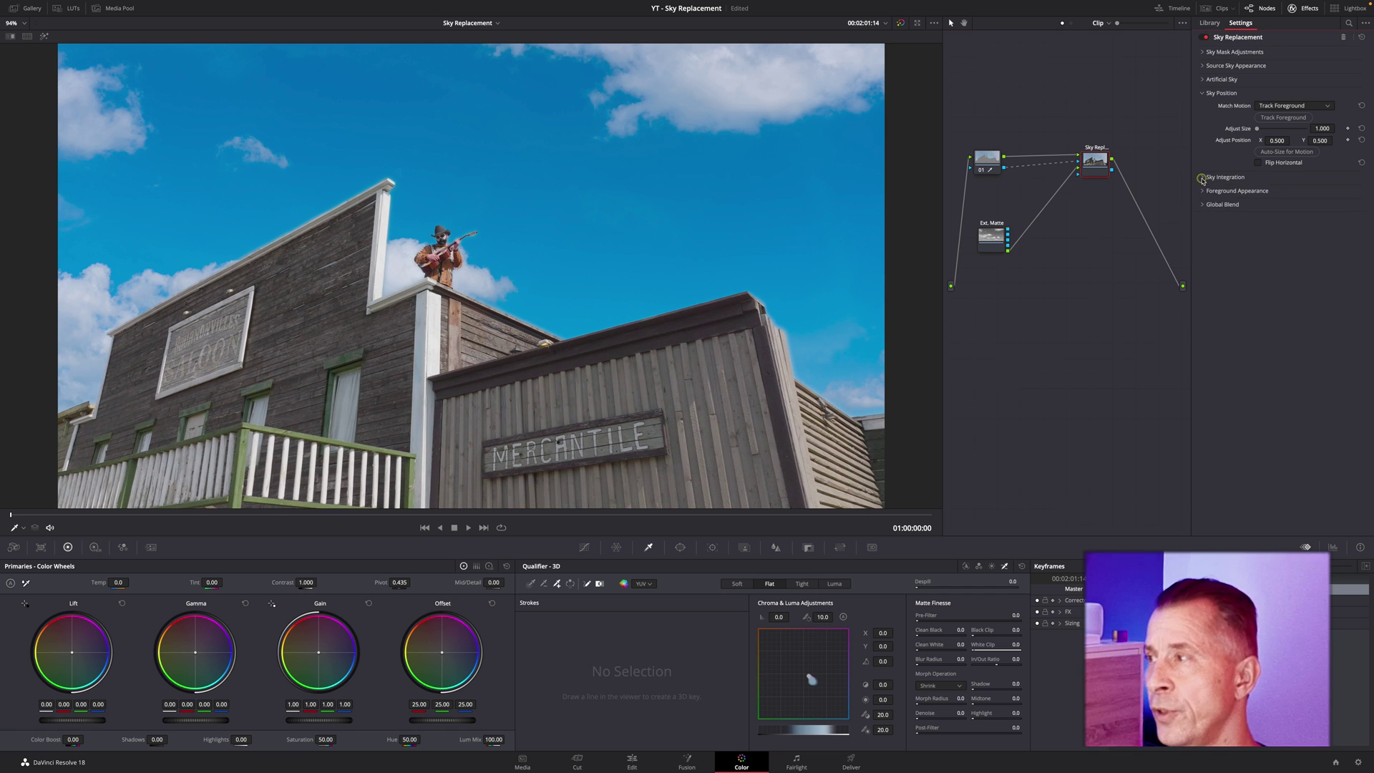
{"action": "left_click", "coordinate": [1202, 79]}
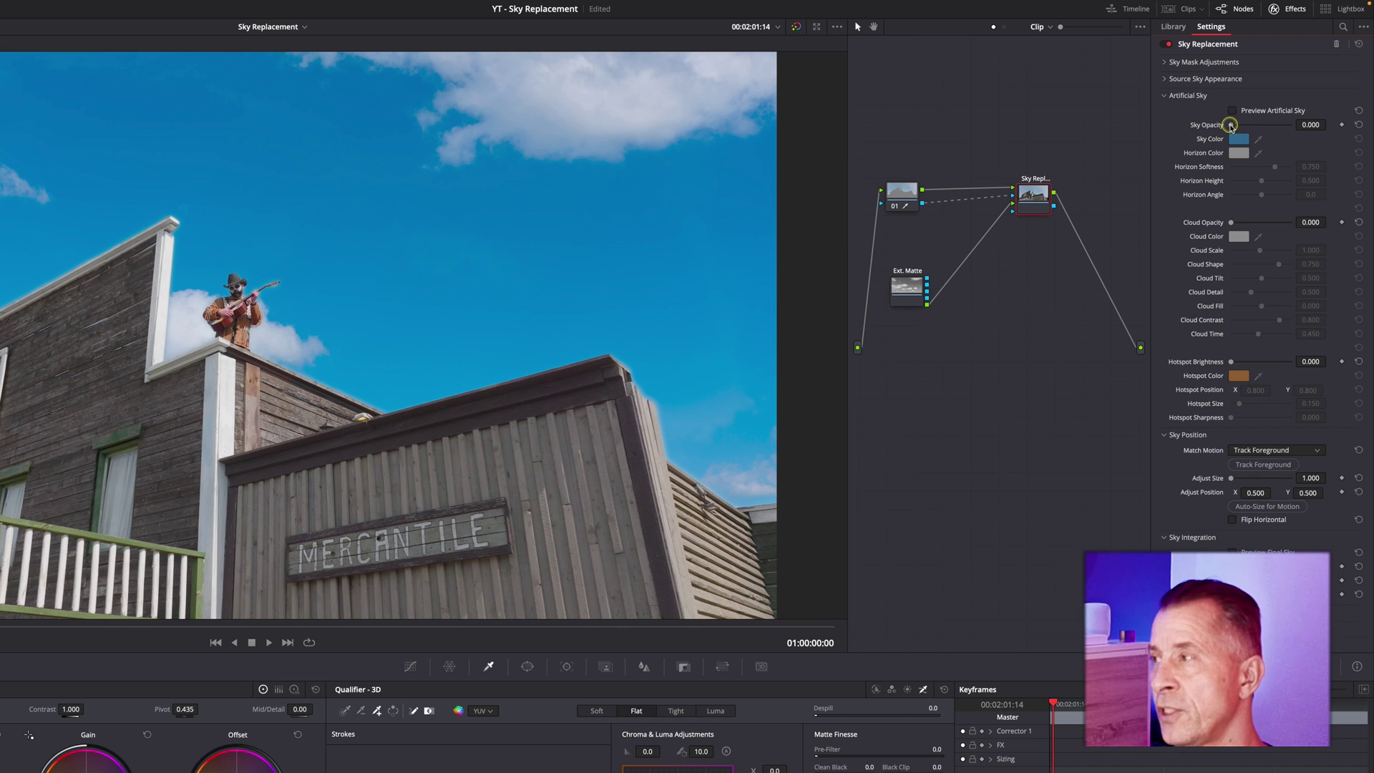
{"action": "left_click_drag", "start_coordinate": [1230, 126], "coordinate": [1299, 132]}
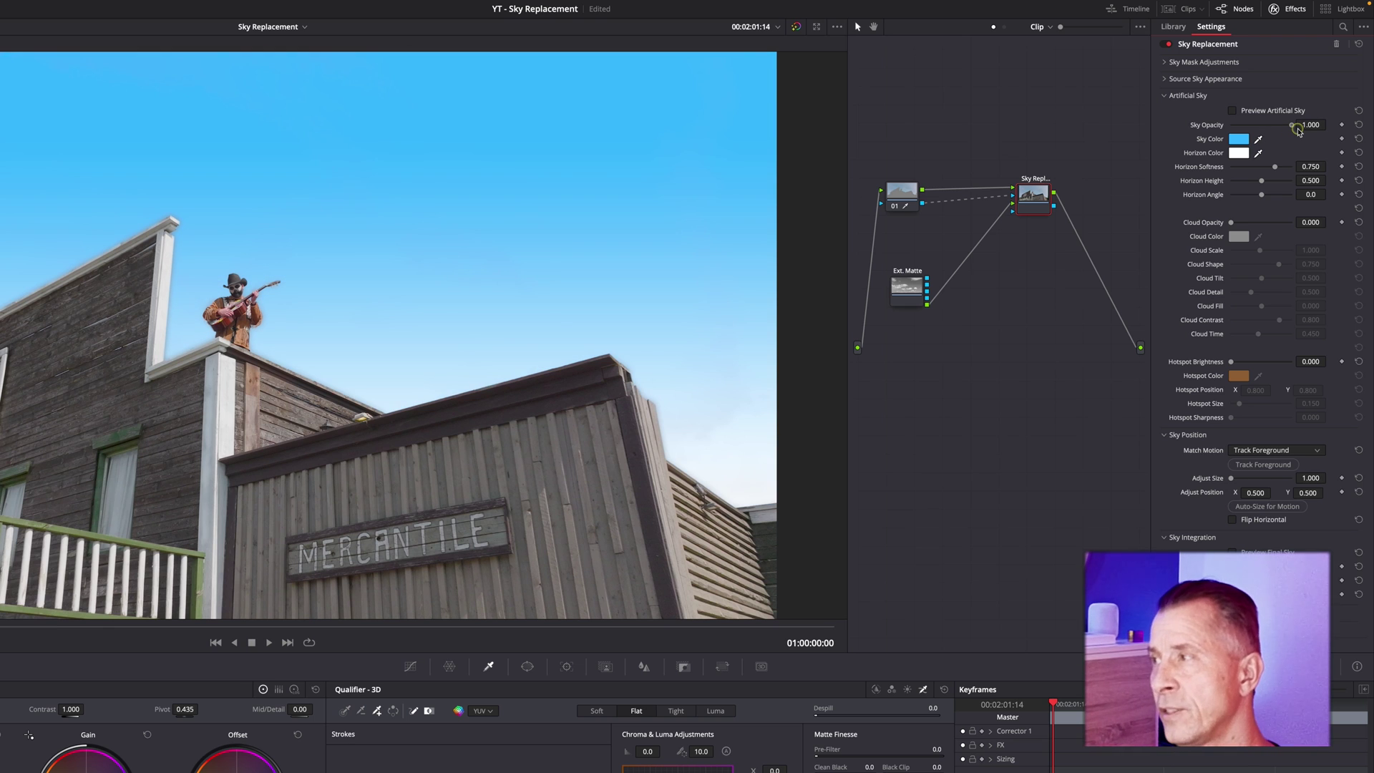
{"action": "left_click_drag", "start_coordinate": [1298, 130], "coordinate": [1229, 129]}
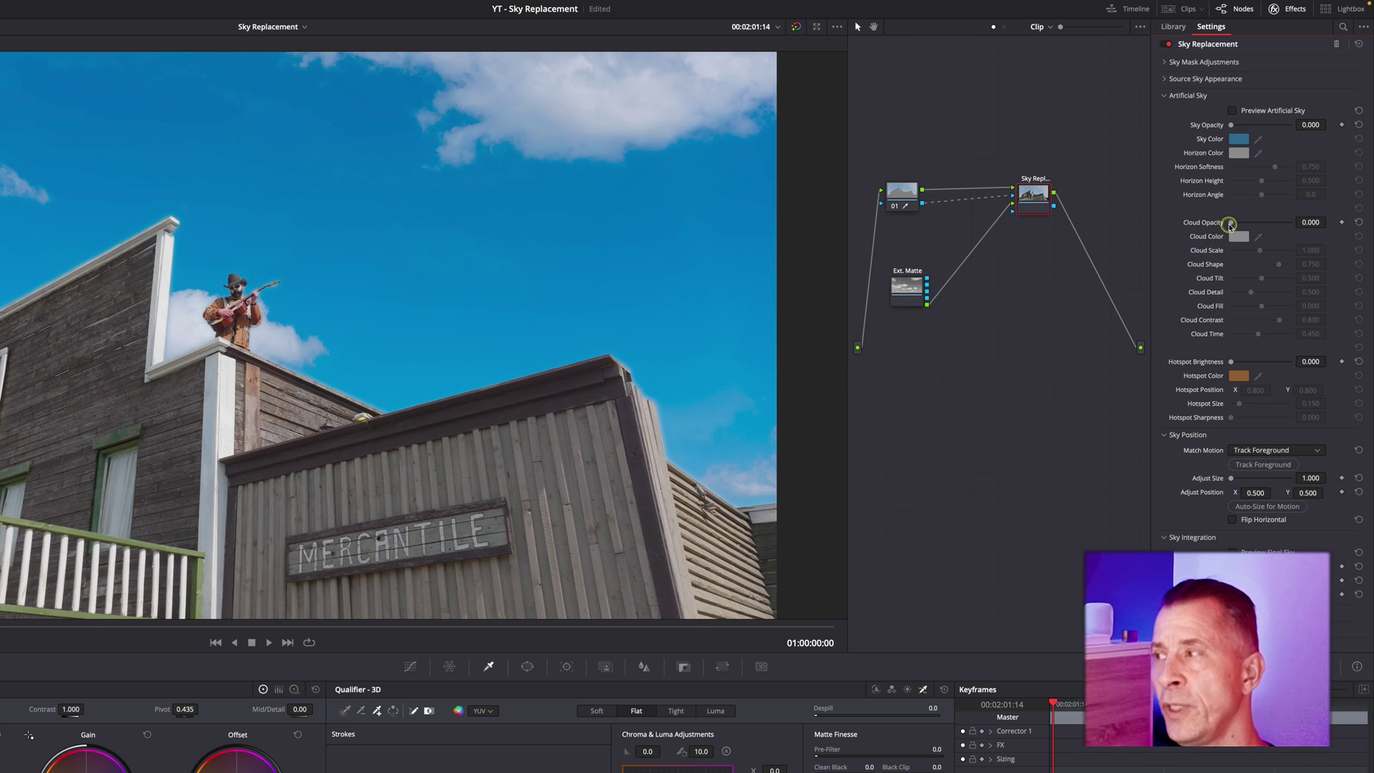
{"action": "left_click_drag", "start_coordinate": [1229, 222], "coordinate": [1161, 233]}
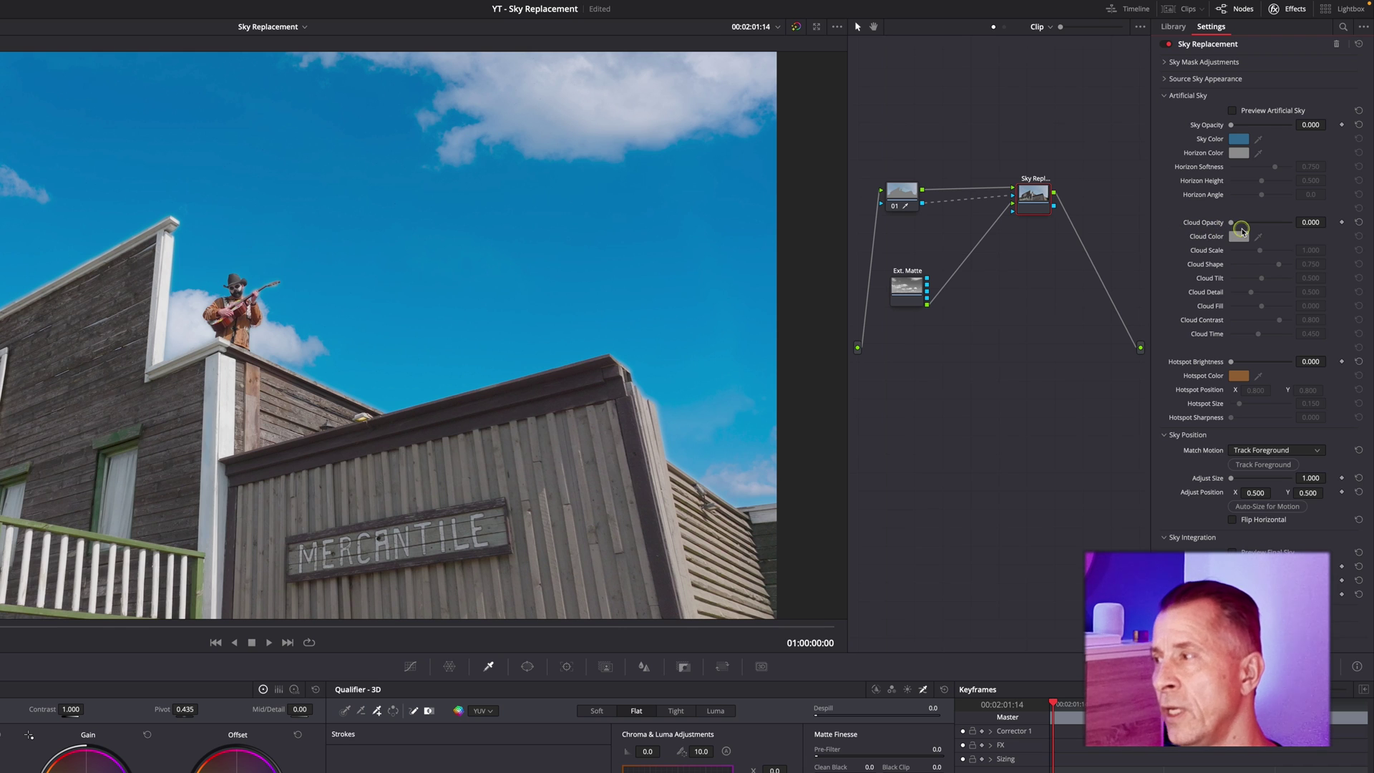
{"action": "mouse_move", "coordinate": [1230, 362]}
{"action": "left_mouse_down"}
{"action": "mouse_move", "coordinate": [1291, 365]}
{"action": "mouse_move", "coordinate": [1209, 368]}
{"action": "mouse_move", "coordinate": [1231, 367]}
{"action": "left_mouse_up"}
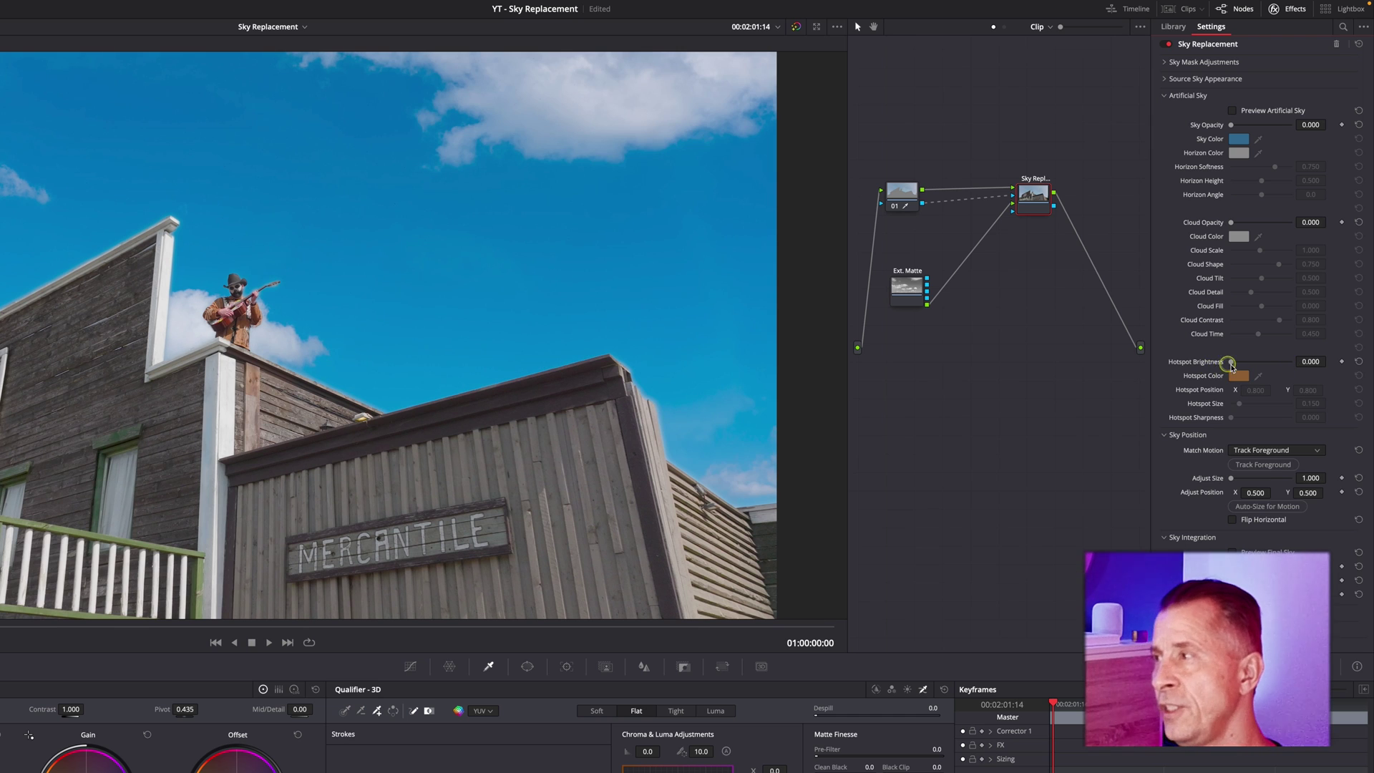
- Under Source Sky Appearance, set the replacement sky Temperature to 687 and Tint to -0.161
{"action": "left_click", "coordinate": [1165, 96]}
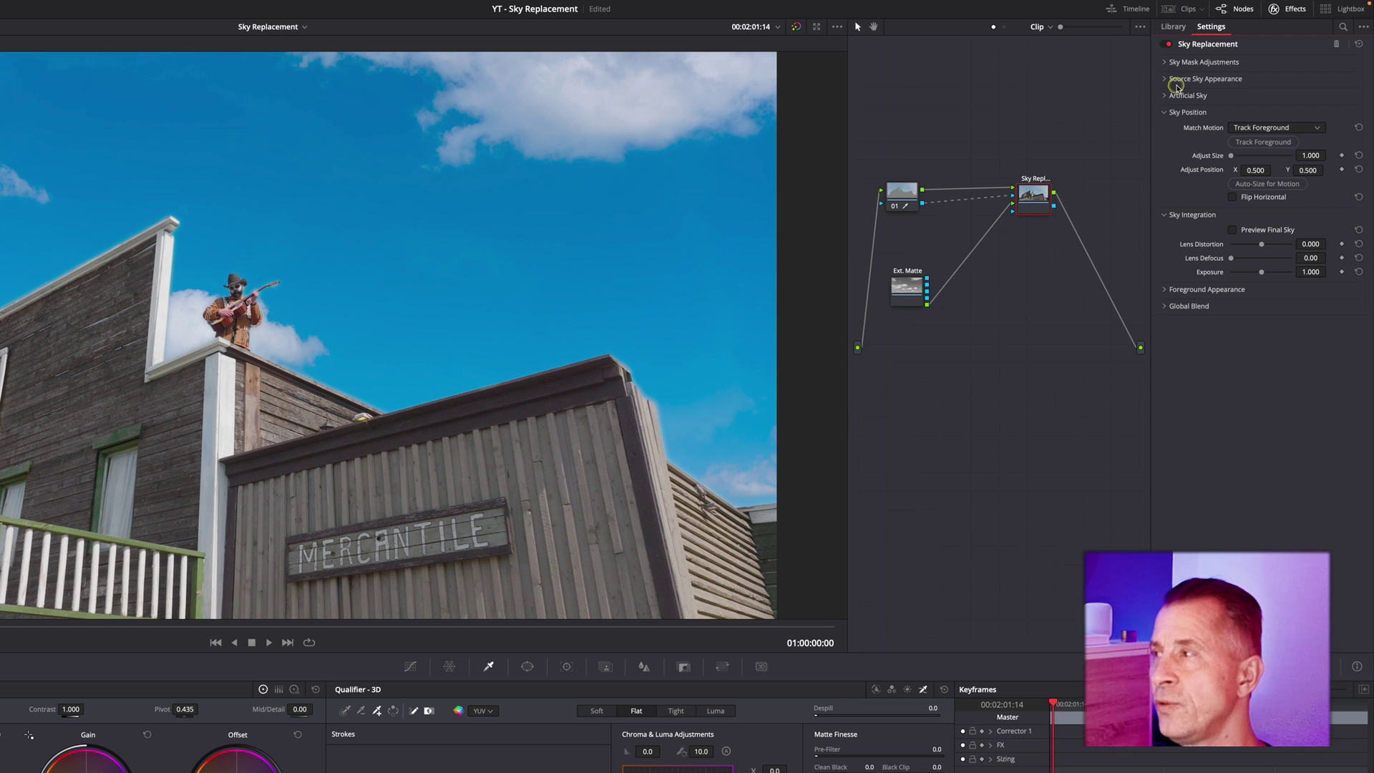
{"action": "left_click", "coordinate": [1164, 80]}
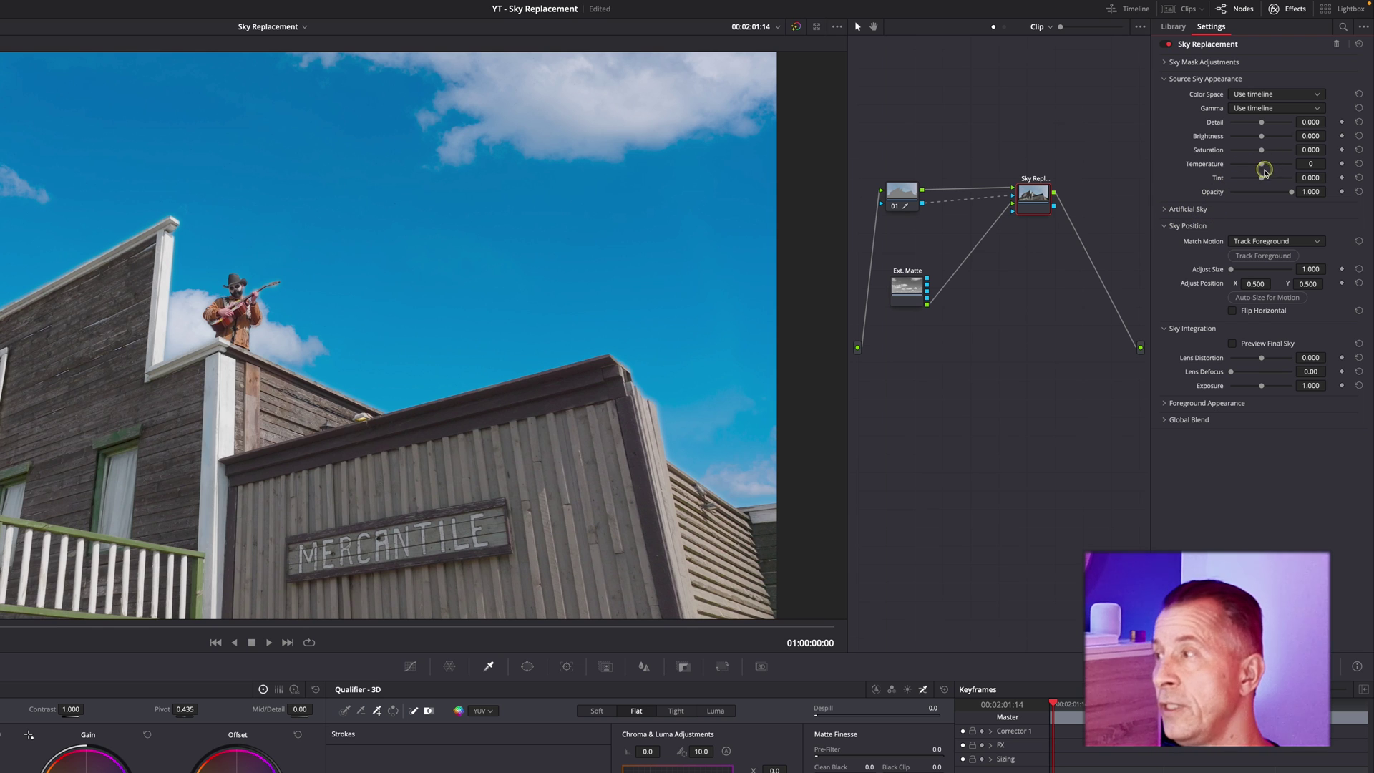
{"action": "left_click_drag", "start_coordinate": [1264, 169], "coordinate": [1266, 166]}
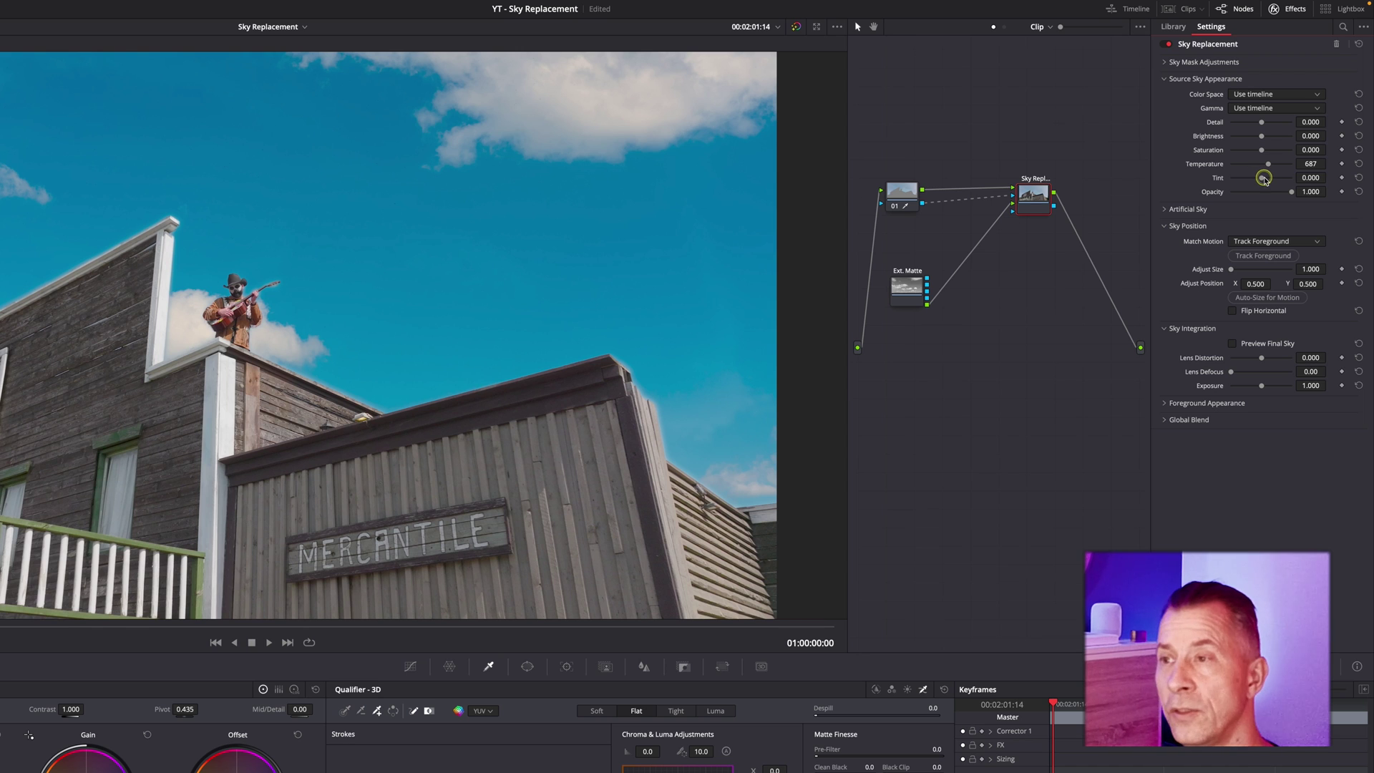
{"action": "mouse_move", "coordinate": [1262, 180]}
{"action": "left_mouse_down"}
{"action": "mouse_move", "coordinate": [1223, 186]}
{"action": "mouse_move", "coordinate": [1268, 183]}
{"action": "left_mouse_up"}
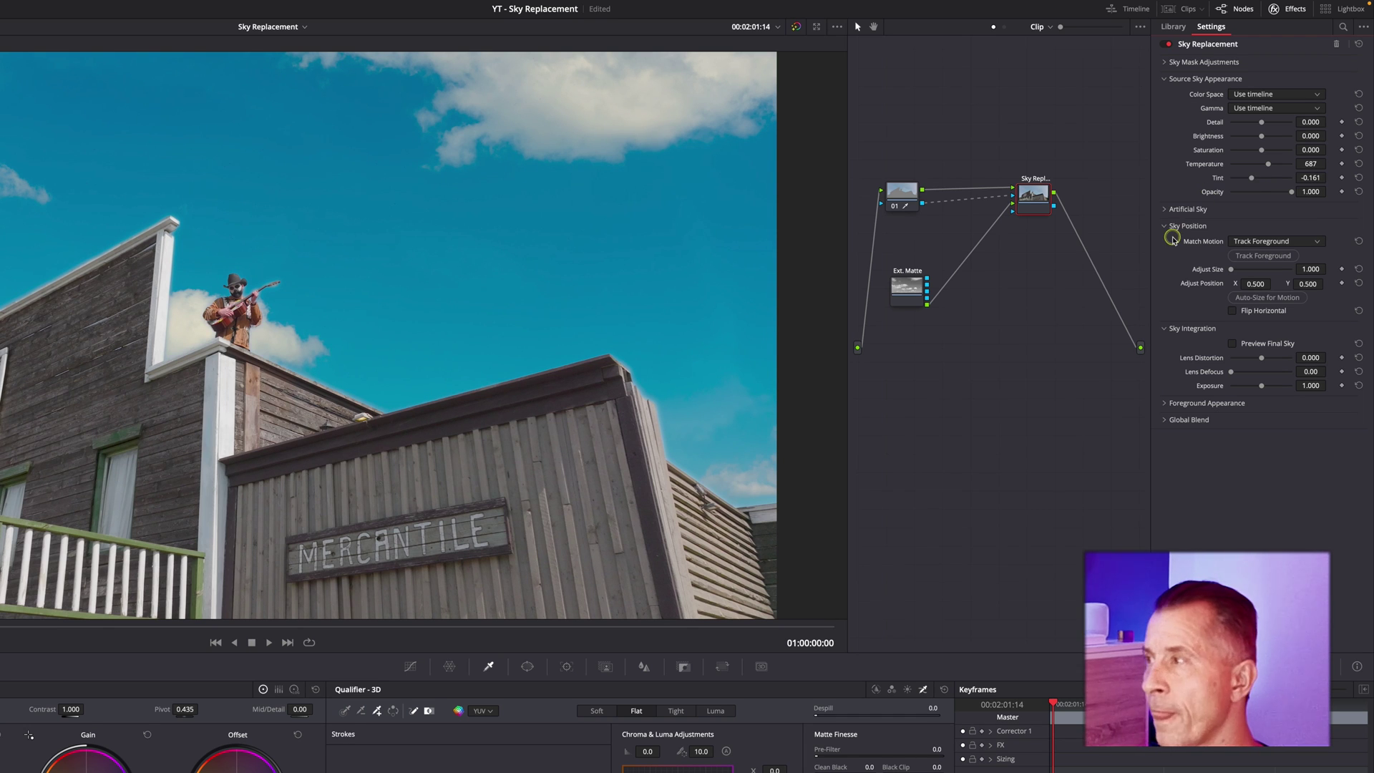
- Tune the sky mask edges to Shift Edge 0.028, Refine 0.110, Black 0.101, White 0.918
{"action": "left_click", "coordinate": [1162, 61]}
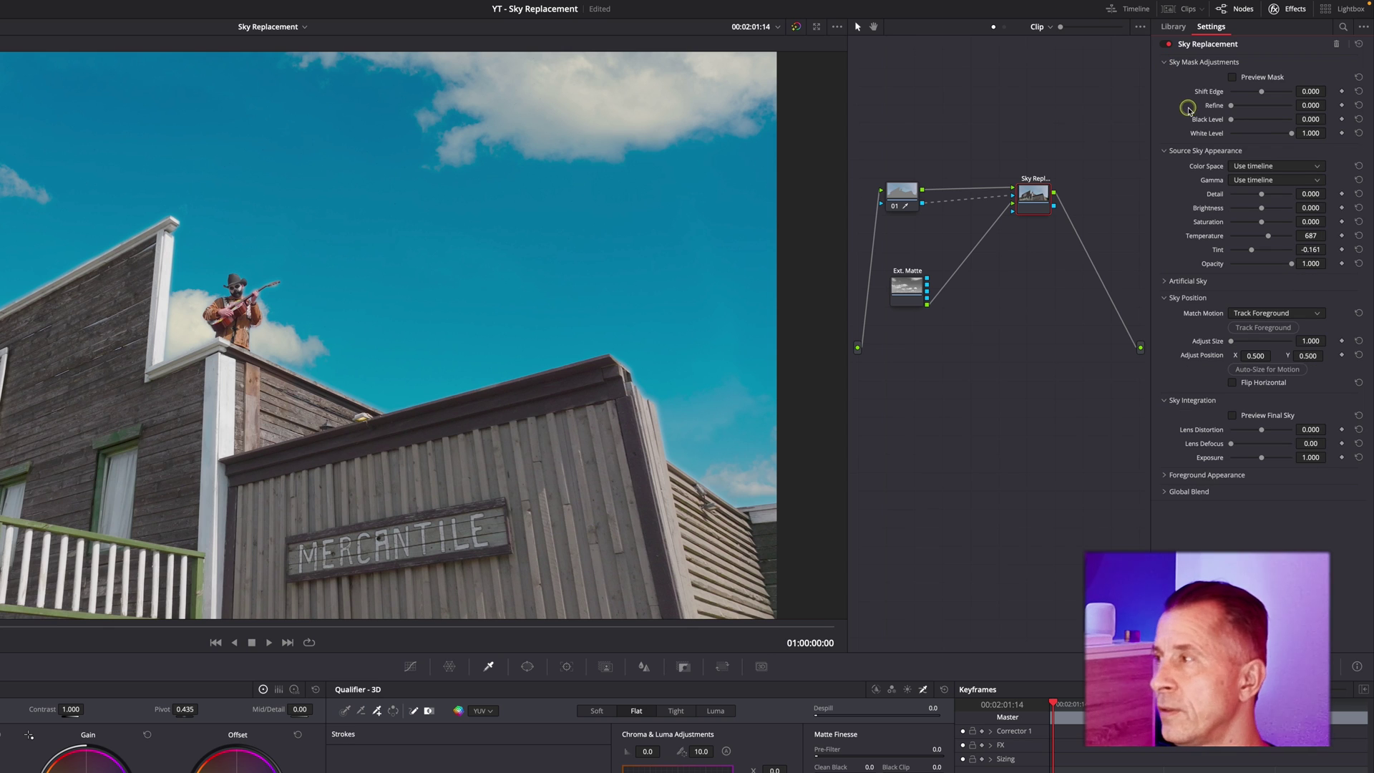
{"action": "left_click_drag", "start_coordinate": [1261, 91], "coordinate": [1285, 135]}
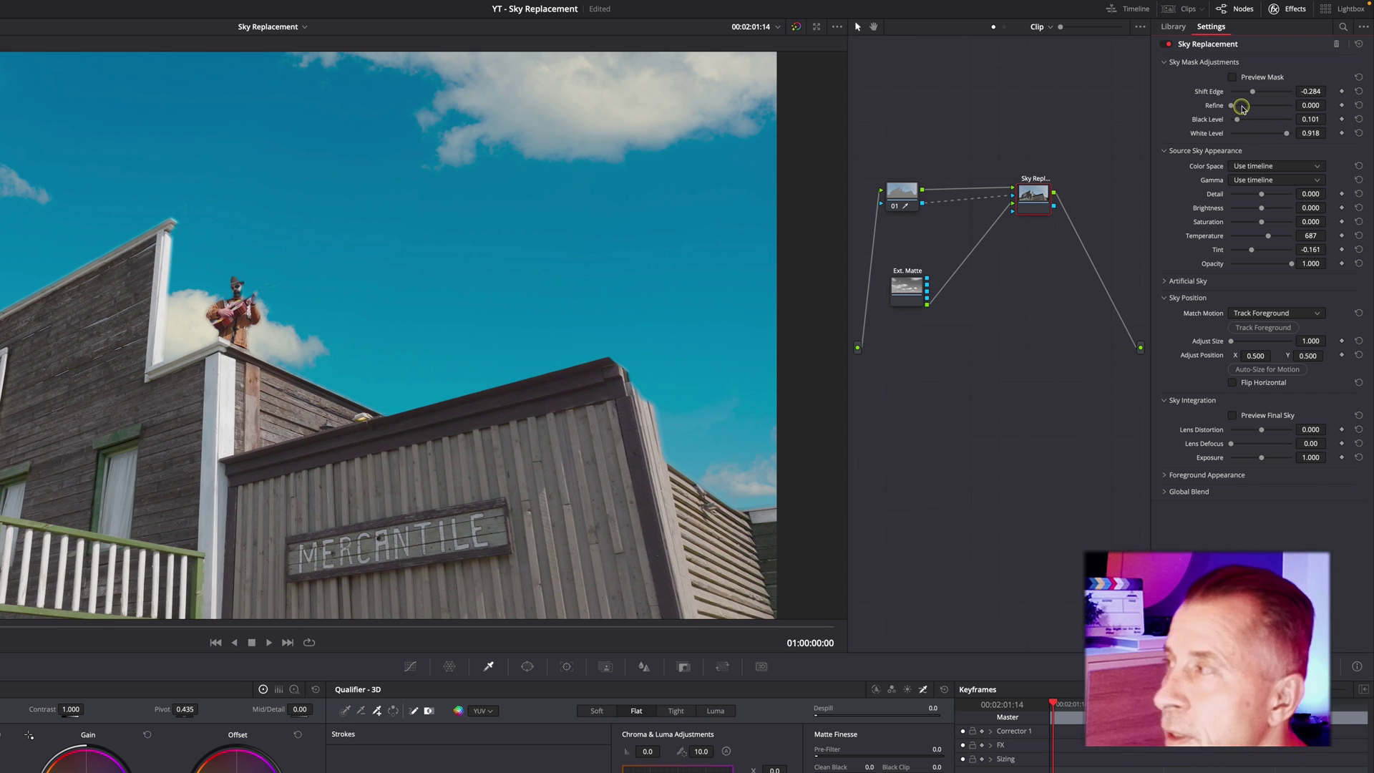
{"action": "left_click_drag", "start_coordinate": [1252, 91], "coordinate": [1243, 91]}
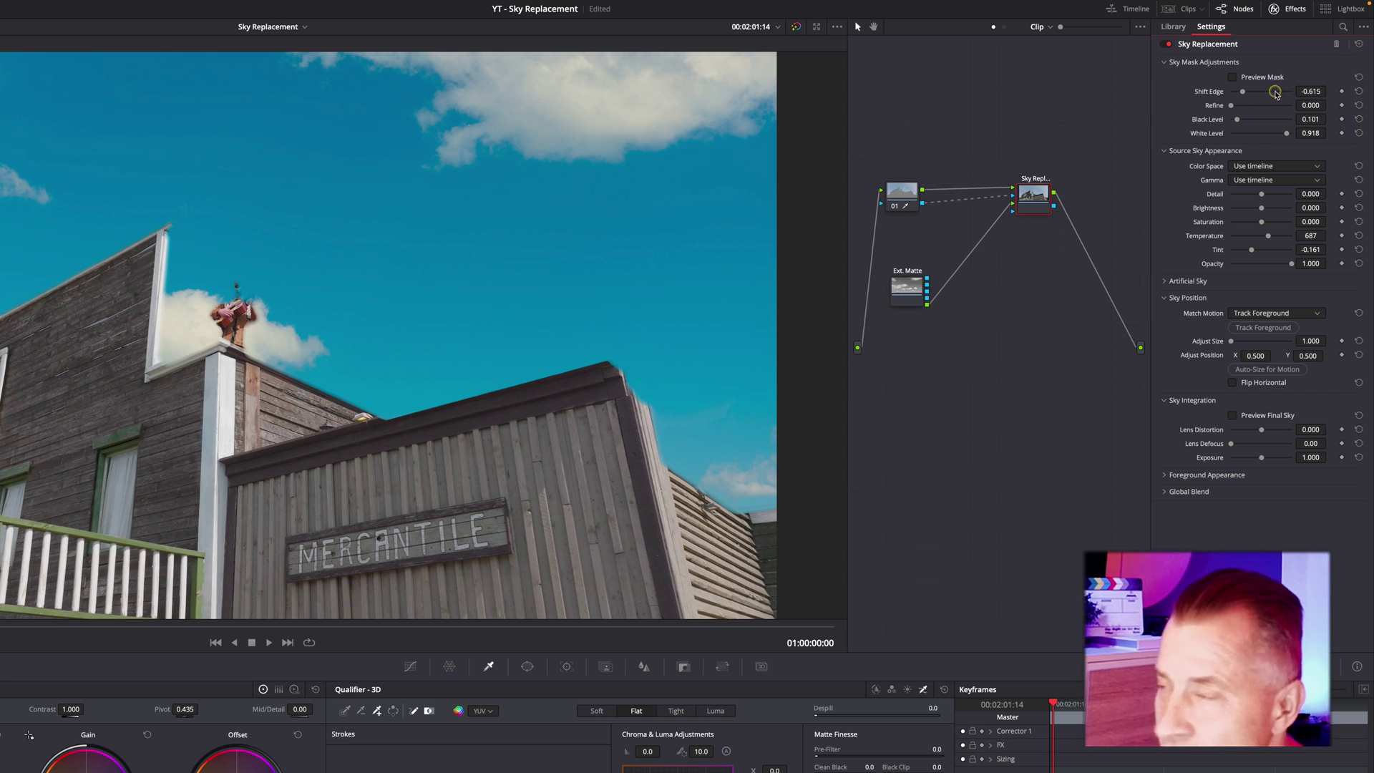
{"action": "left_click", "coordinate": [1275, 92]}
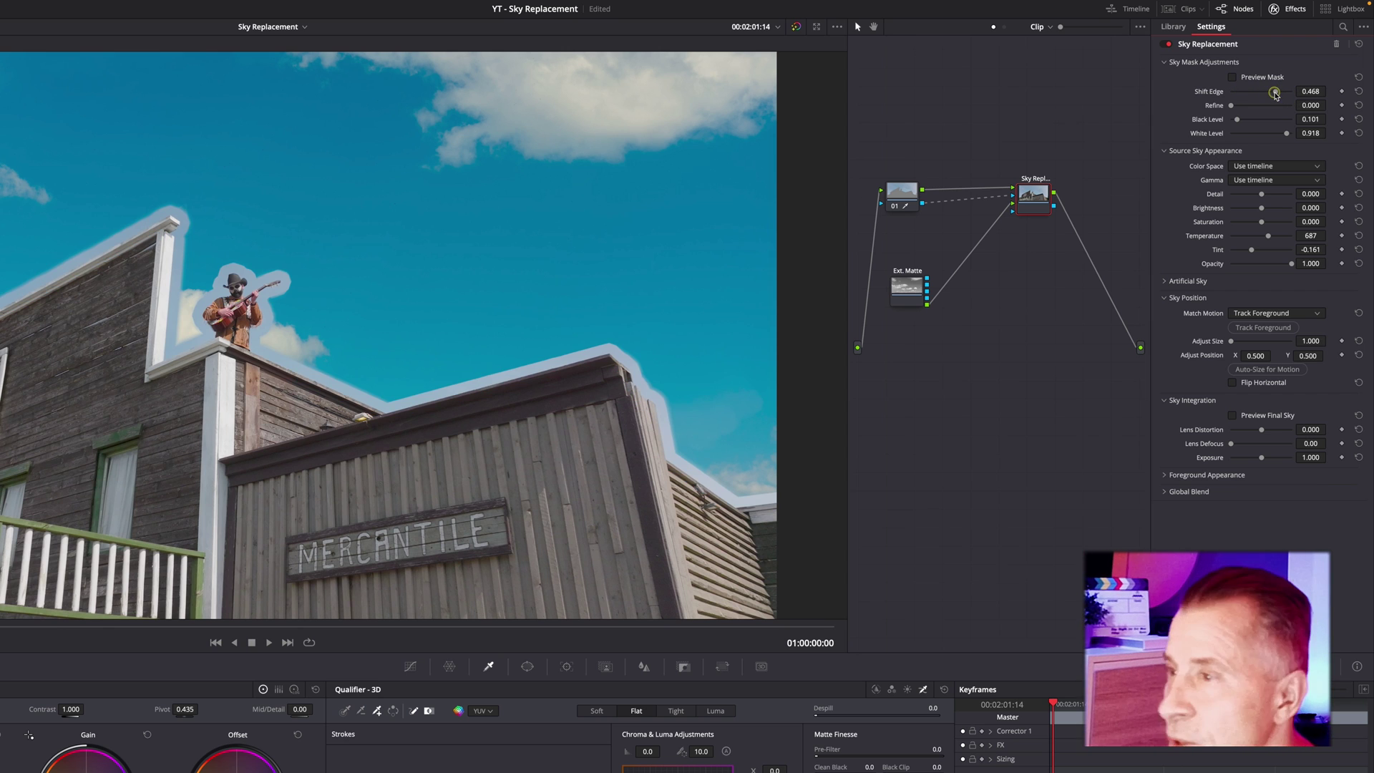
{"action": "left_click_drag", "start_coordinate": [1274, 92], "coordinate": [1238, 106]}
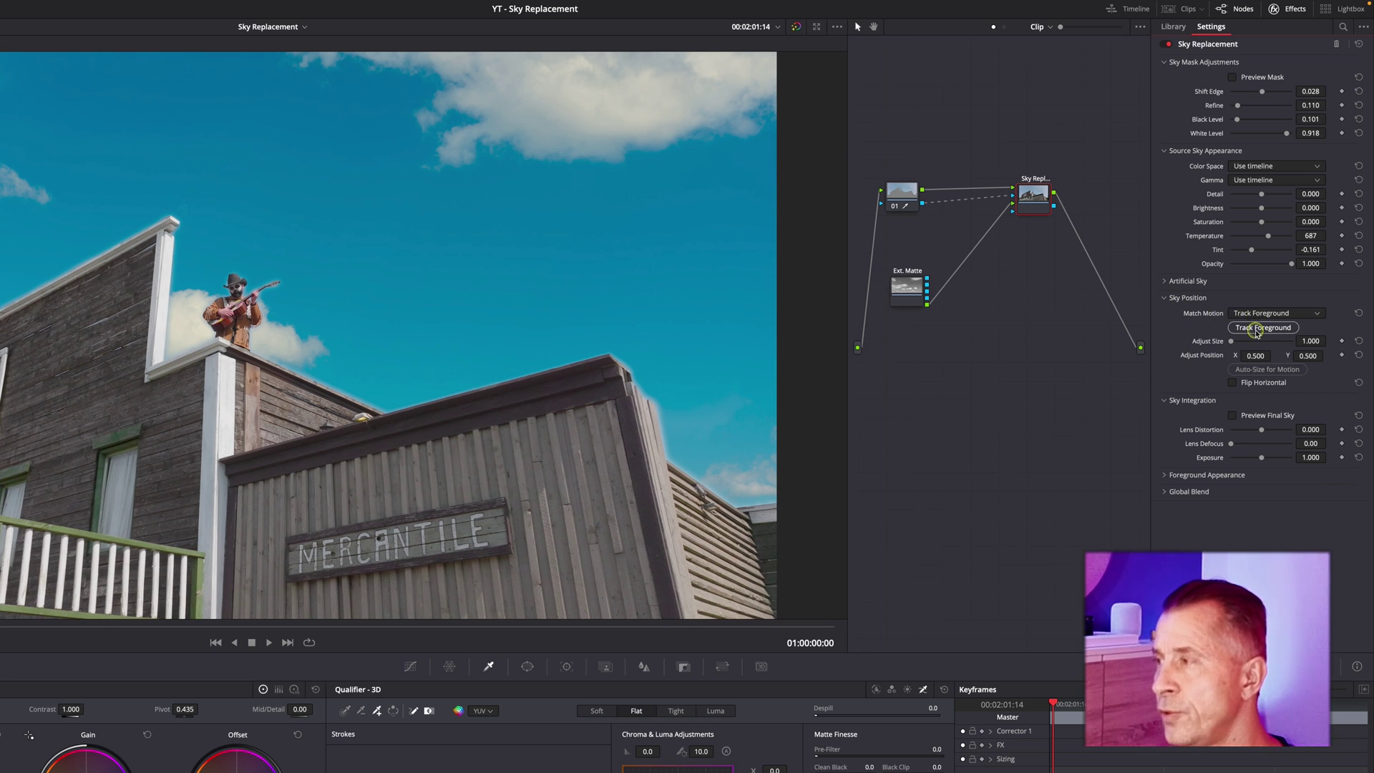
- Set Match Motion to Track Foreground and run the foreground tracker
{"action": "left_click", "coordinate": [1273, 315]}
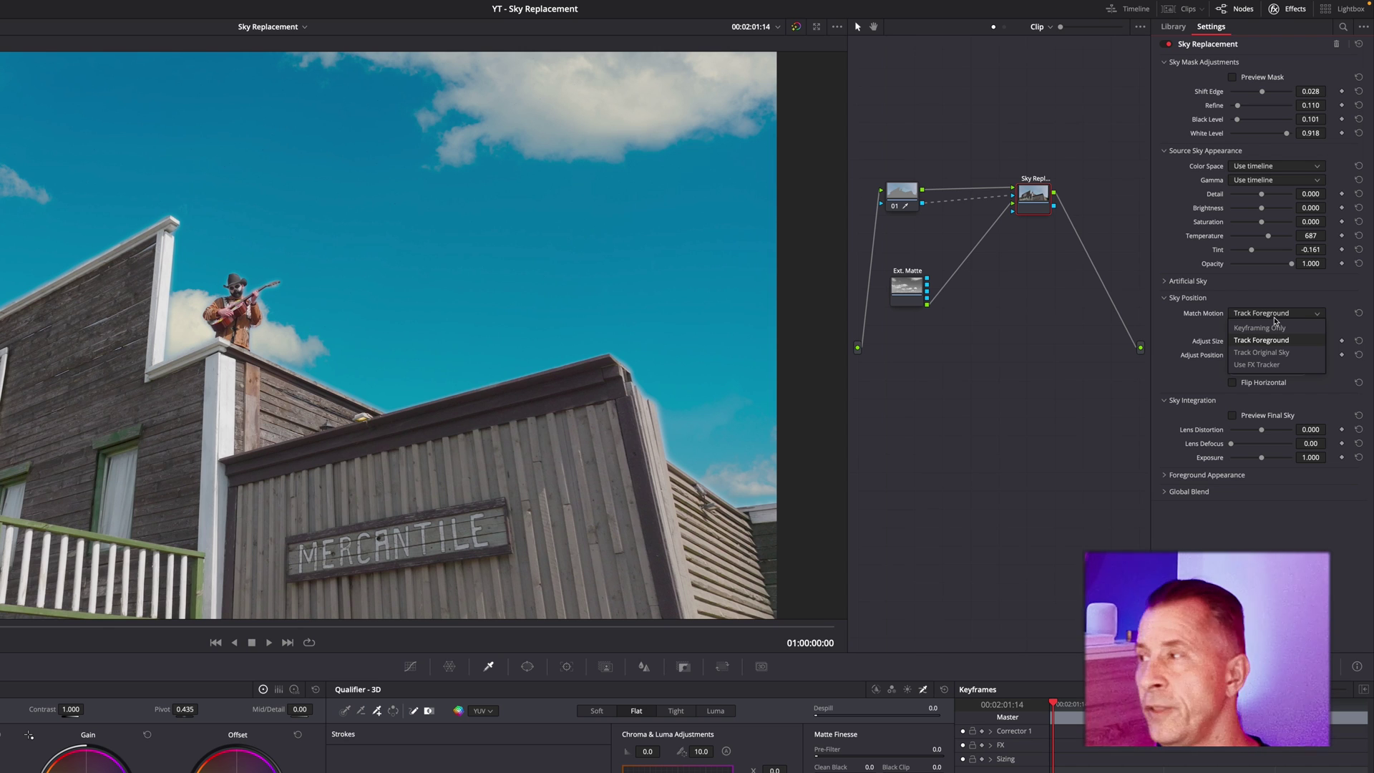
{"action": "left_click", "coordinate": [1250, 342]}
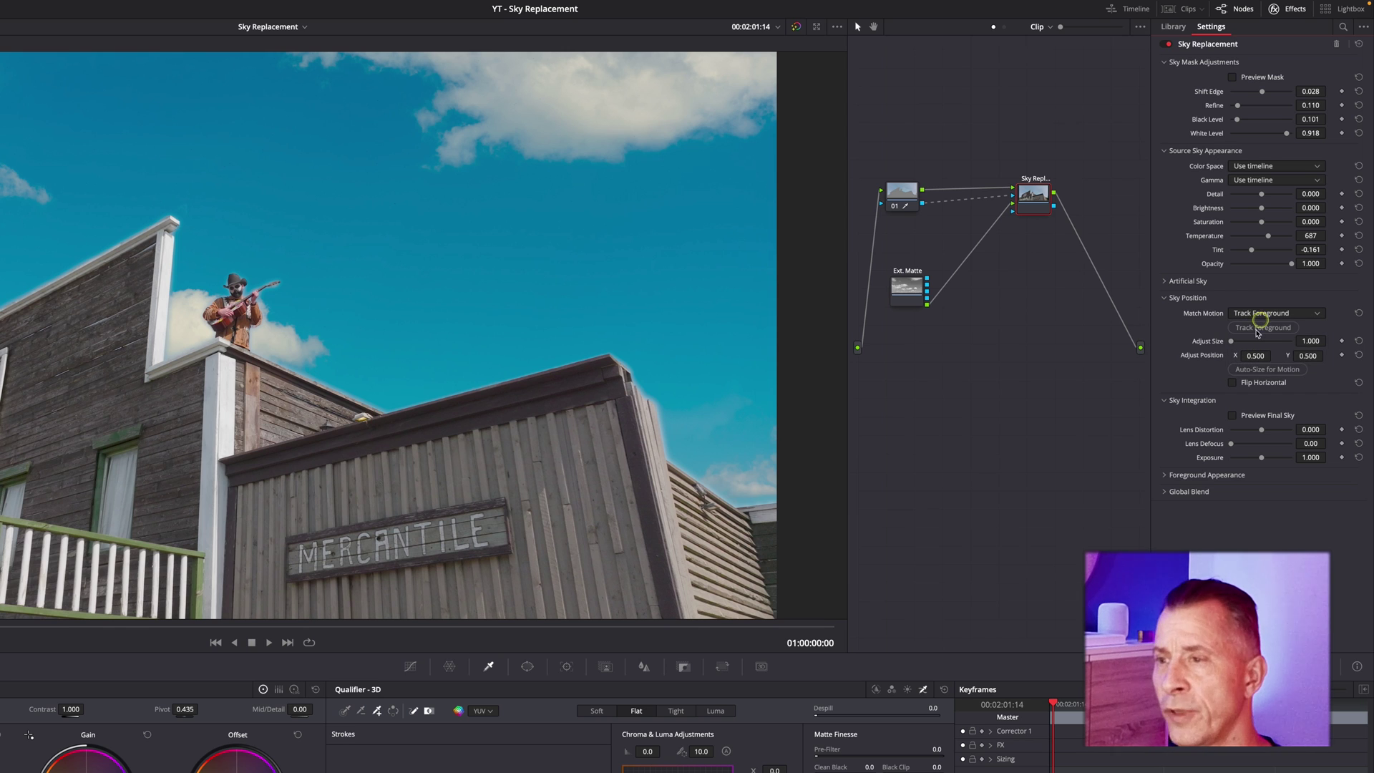
{"action": "left_click", "coordinate": [1257, 329]}
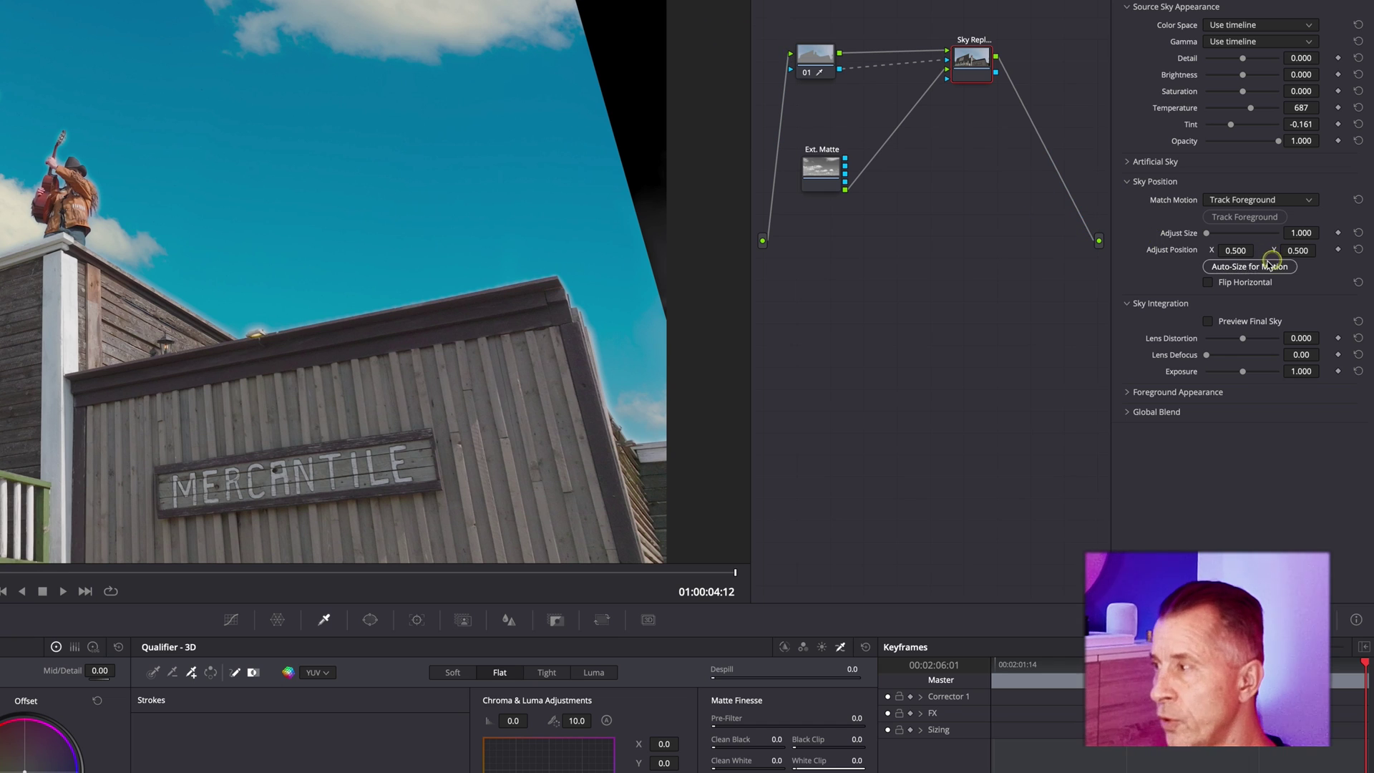
- Auto-size the sky to 1.173 for the tracked motion and play the clip to verify coverage
{"action": "left_click", "coordinate": [1236, 268]}
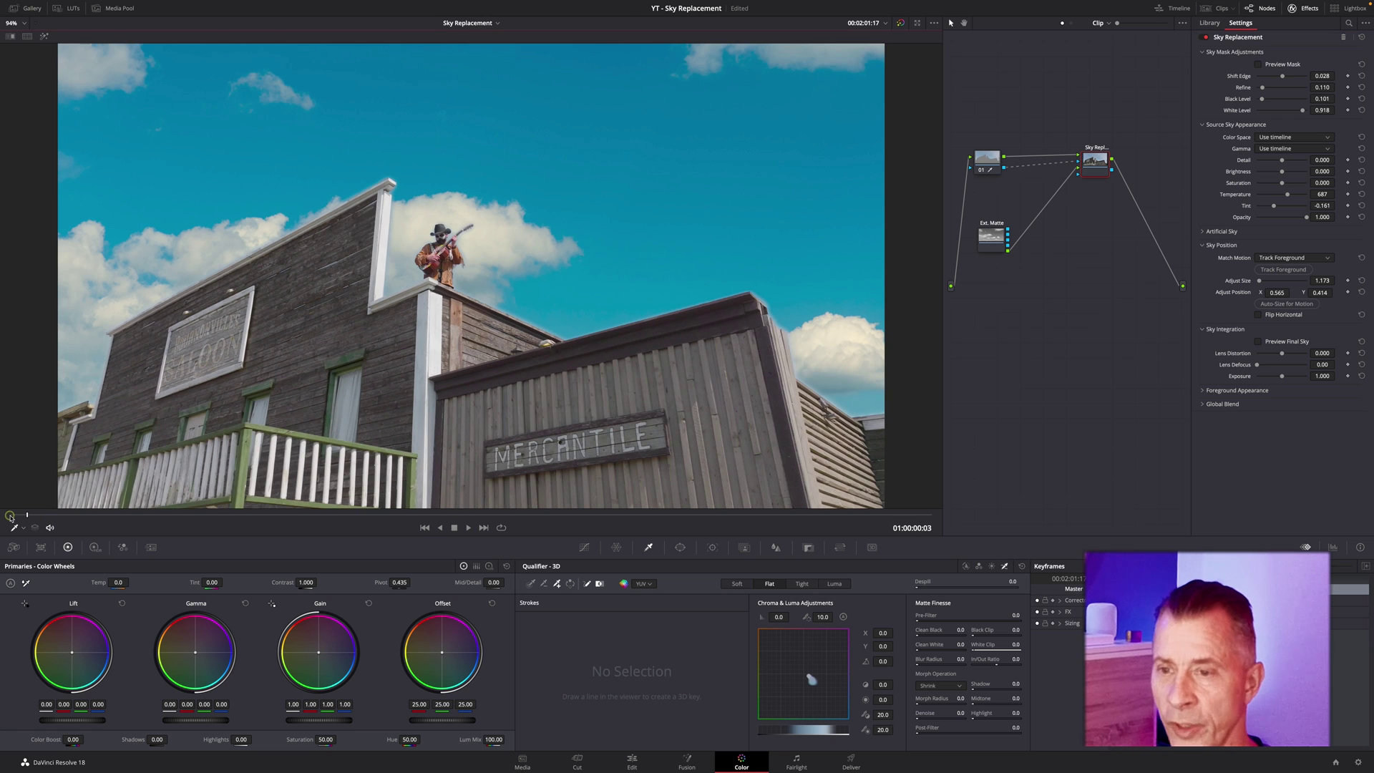
{"action": "left_click_drag", "start_coordinate": [33, 517], "coordinate": [373, 542]}
{"action": "key", "text": "space"}
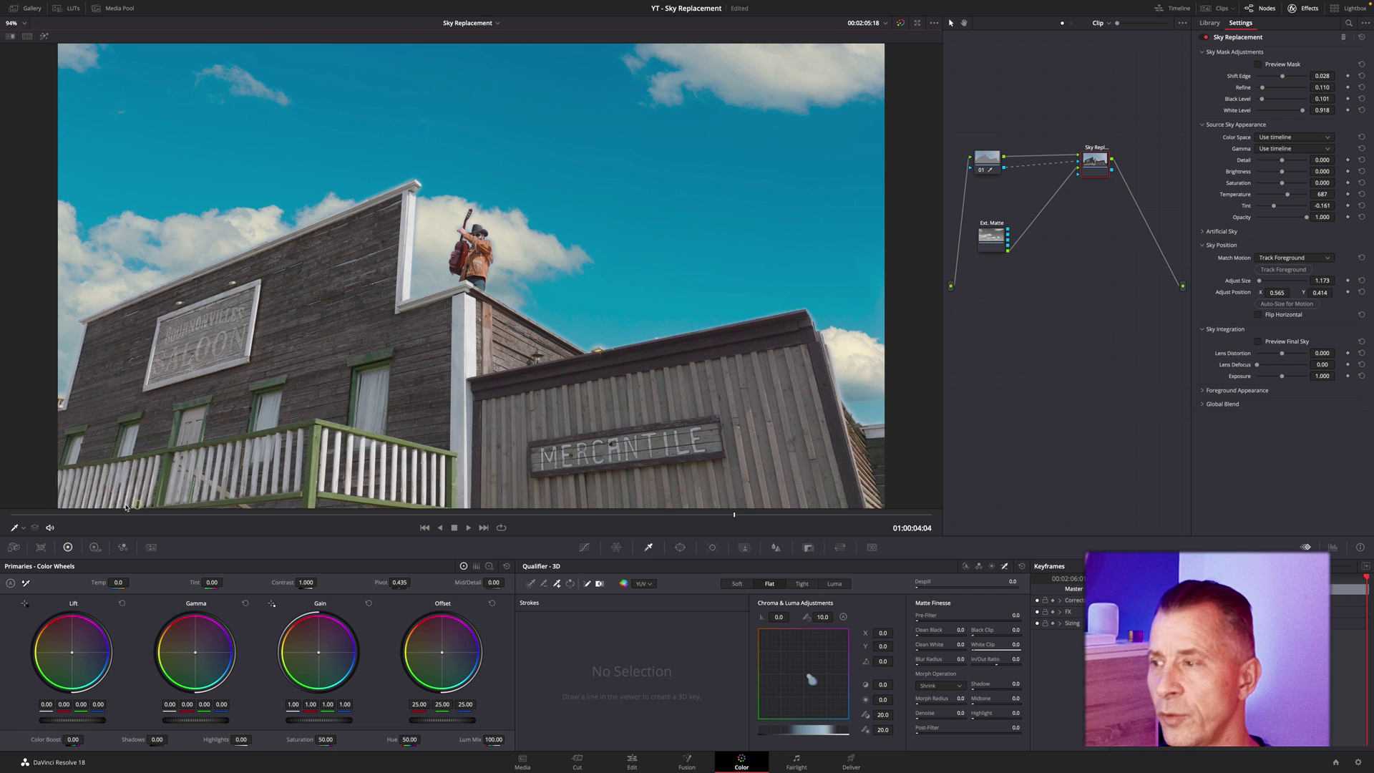
{"action": "left_click_drag", "start_coordinate": [126, 508], "coordinate": [1, 513]}
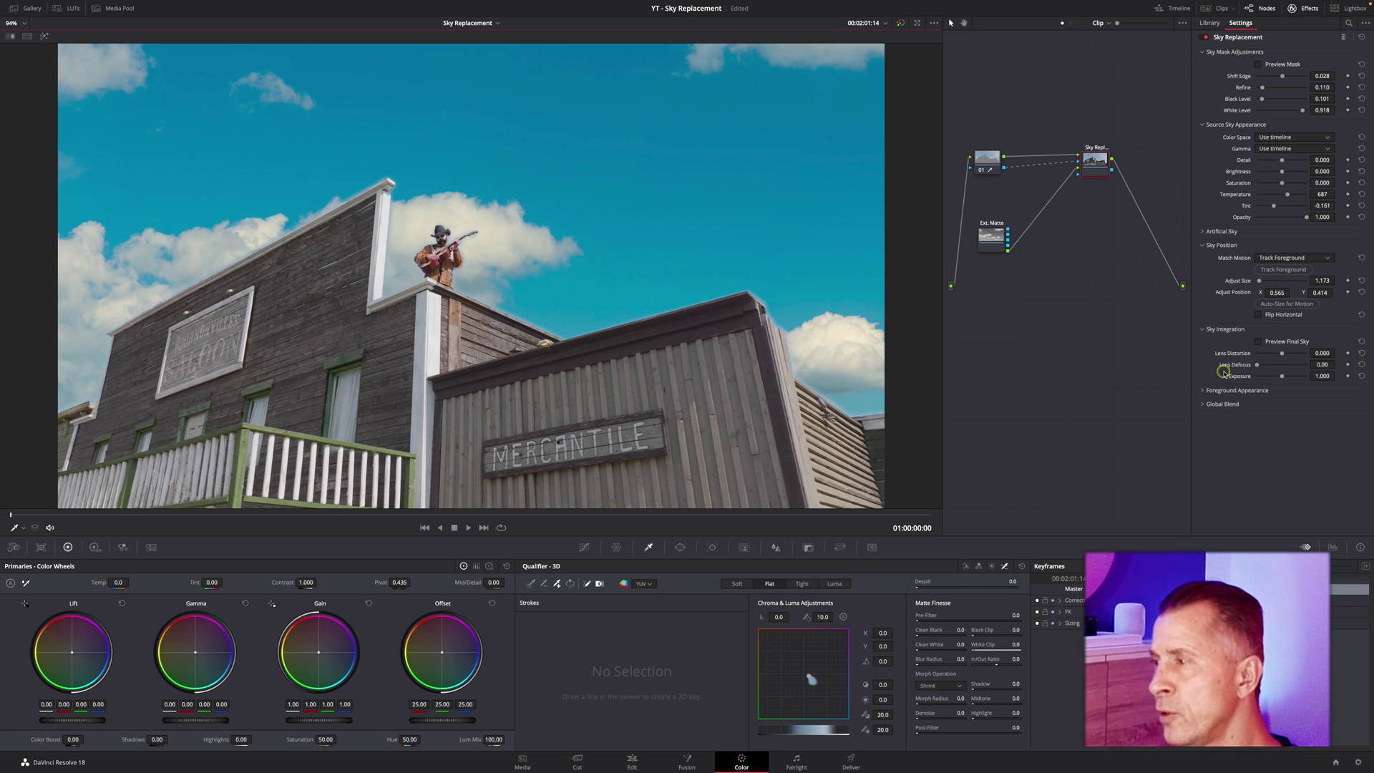
- Enable Adjust Foreground and warm the buildings to a Temperature of 249
{"action": "left_click", "coordinate": [1202, 391]}
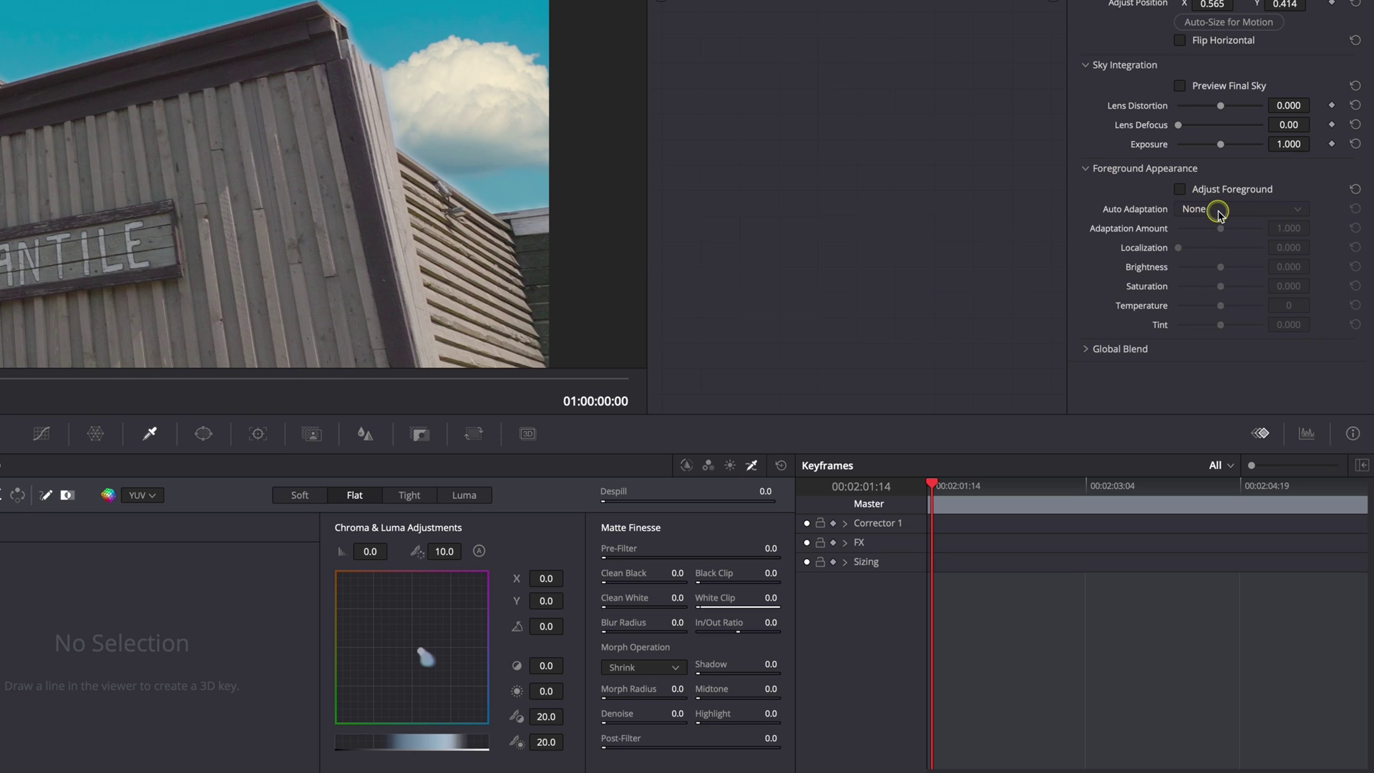
{"action": "left_click", "coordinate": [1179, 189]}
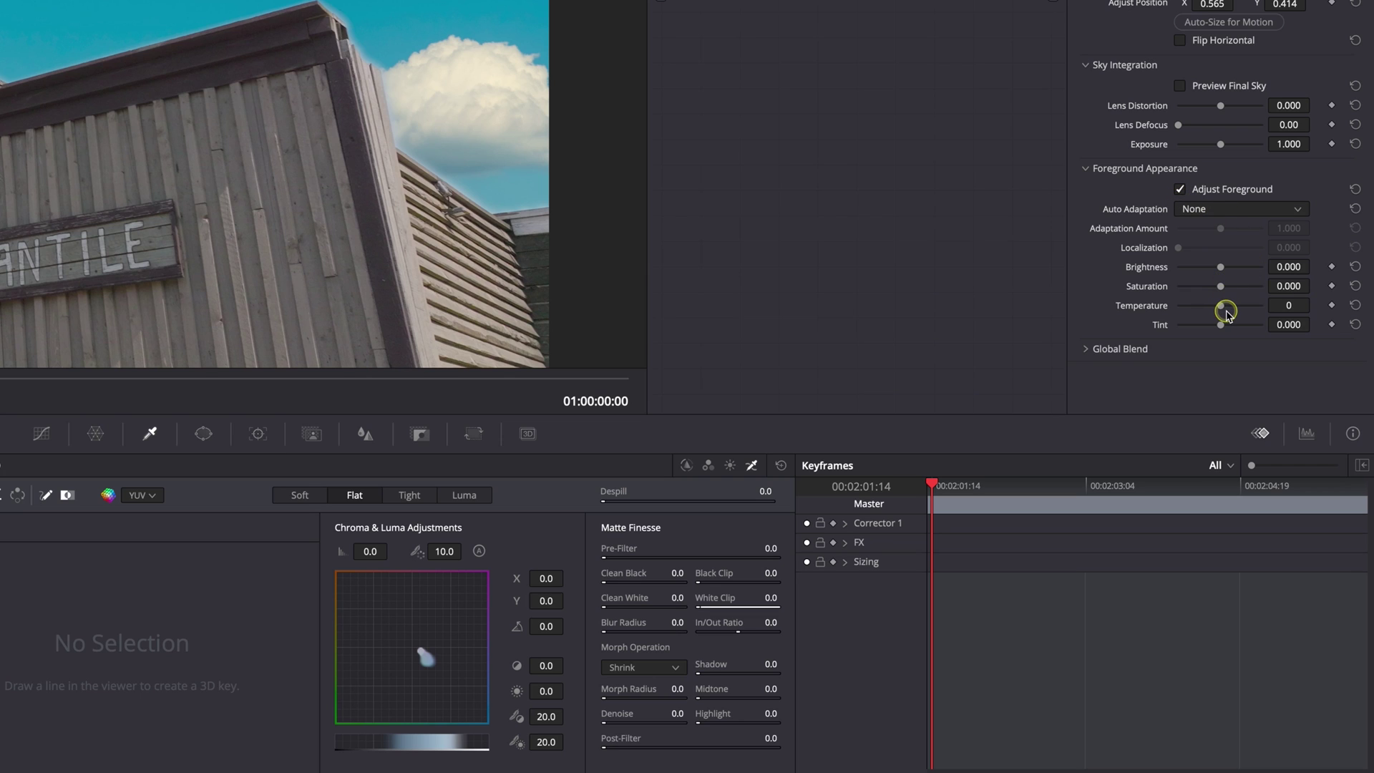
{"action": "left_click_drag", "start_coordinate": [1225, 311], "coordinate": [1224, 308]}
- Compare the sky using Global Blend, leaving it at a full 1.000
{"action": "left_click", "coordinate": [1087, 349]}
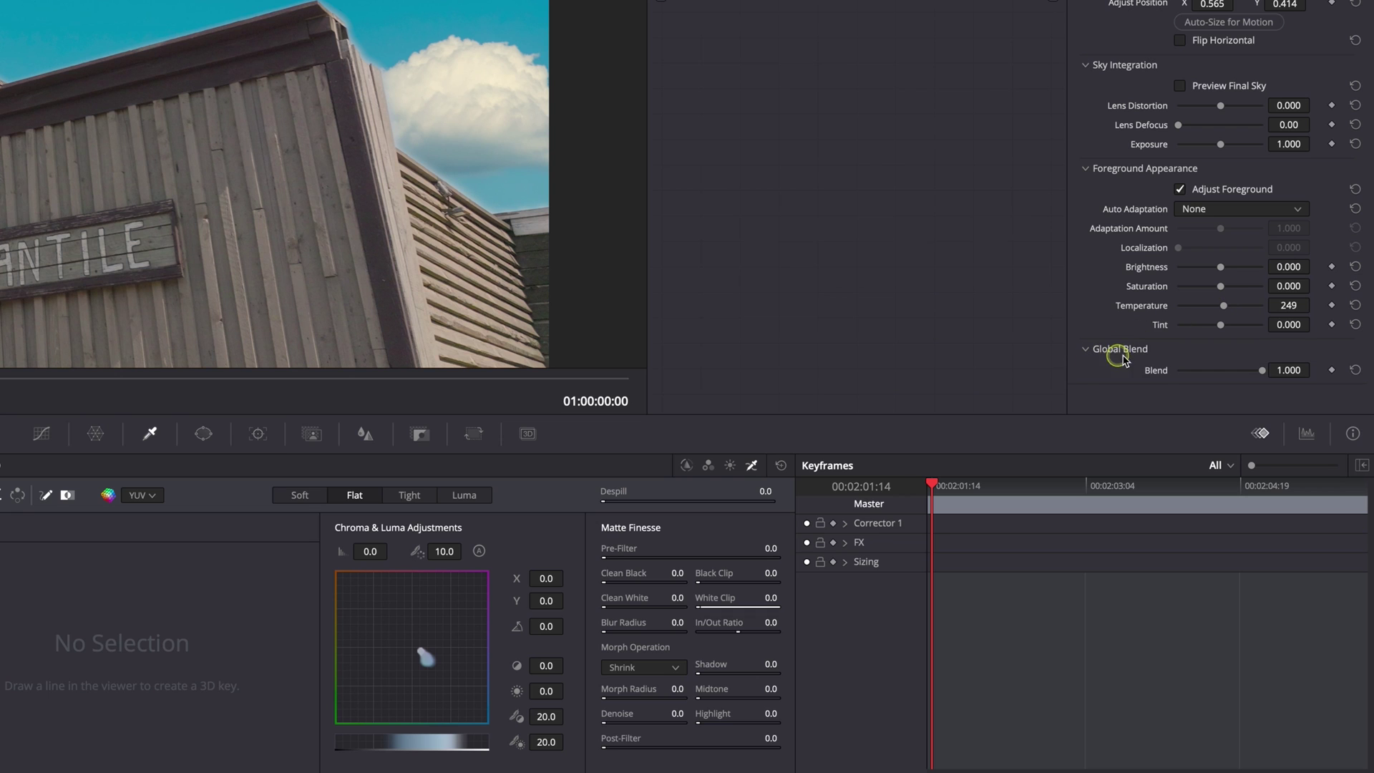
{"action": "left_click_drag", "start_coordinate": [1263, 372], "coordinate": [1189, 374]}
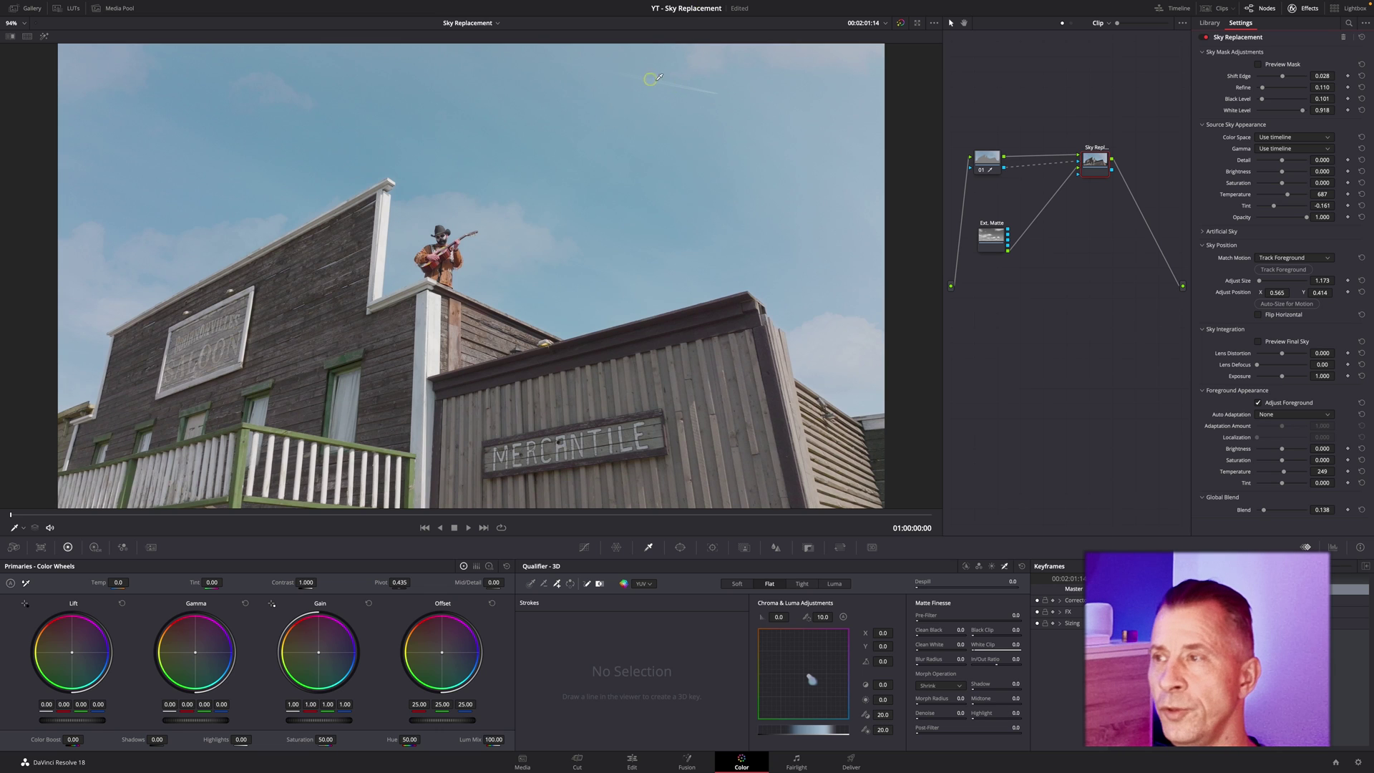
{"action": "left_click_drag", "start_coordinate": [1263, 509], "coordinate": [1309, 511]}
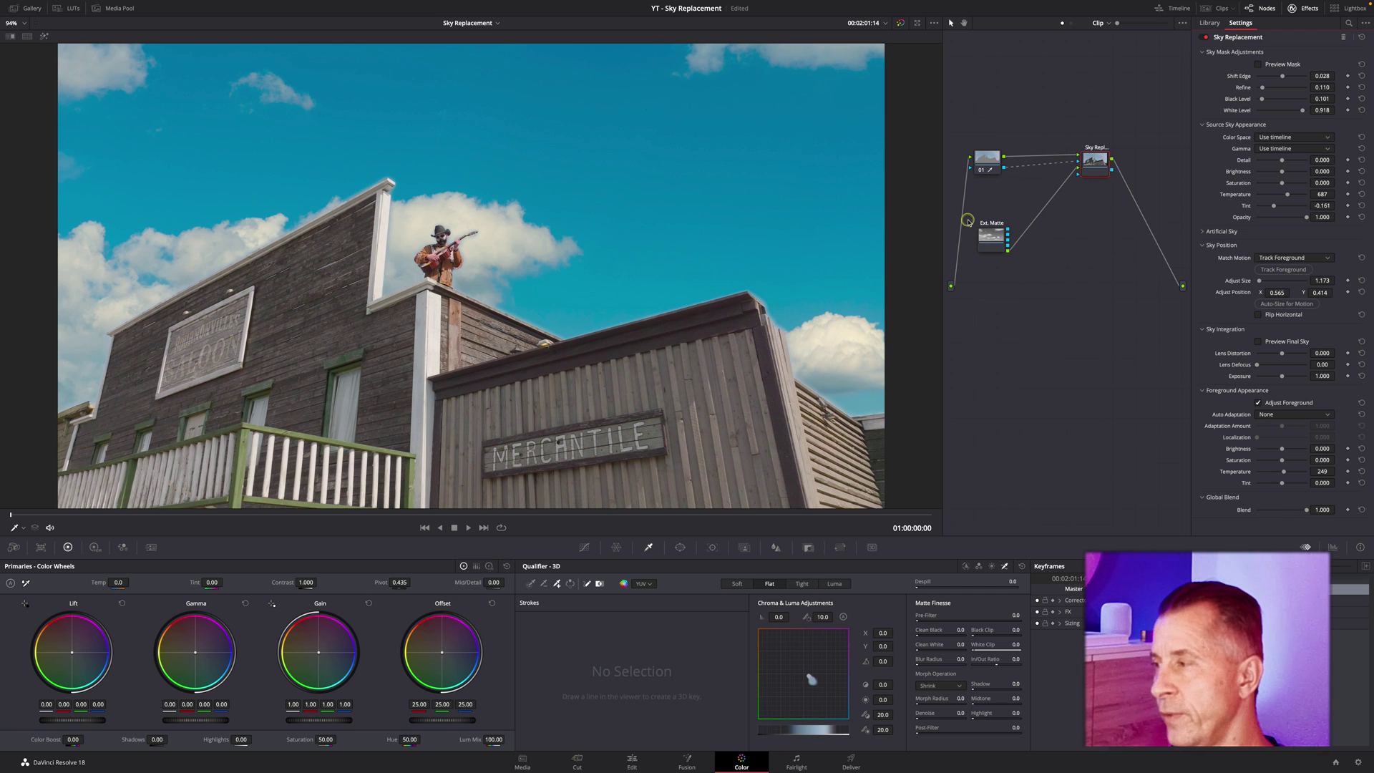